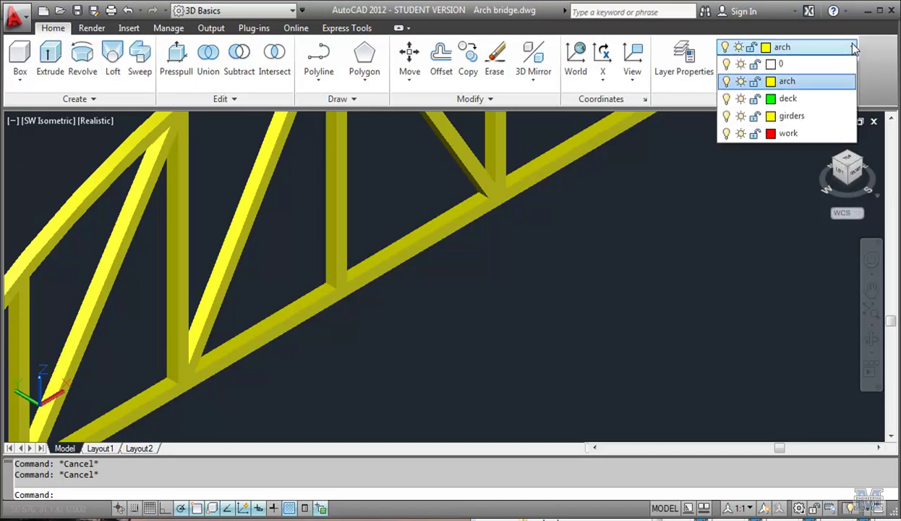
# - Make girders the current layer
pyautogui.click(791, 116)
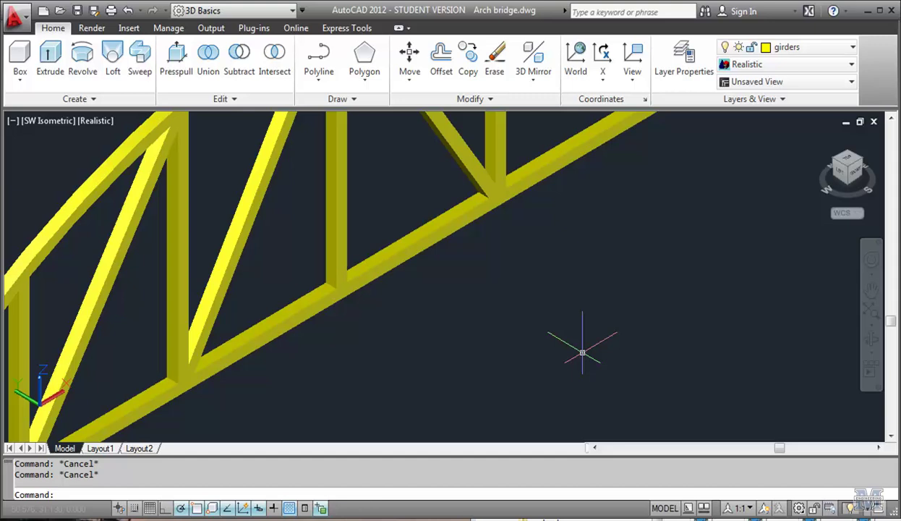
pyautogui.click(548, 347)
pyautogui.click(598, 293)
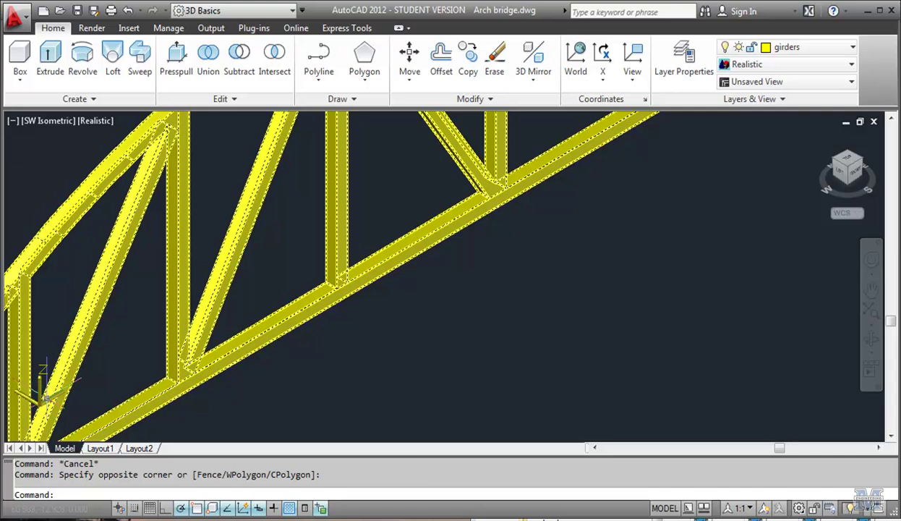
# - Align the UCS to the lower chord face of the arch truss
pyautogui.click(631, 81)
pyautogui.click(622, 193)
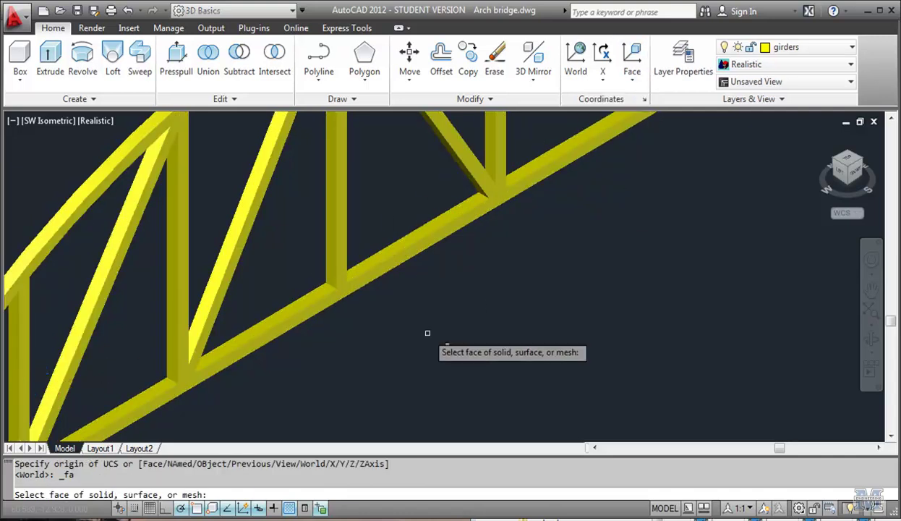
pyautogui.click(206, 382)
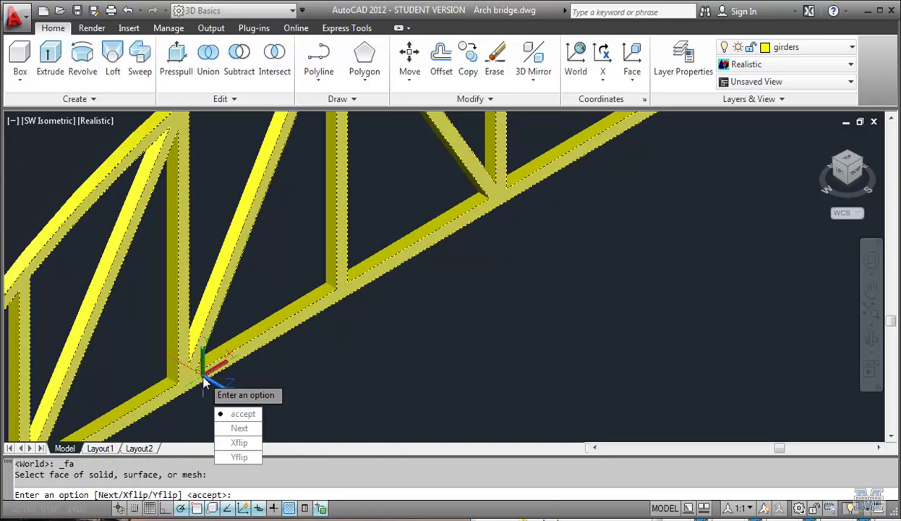
pyautogui.click(230, 413)
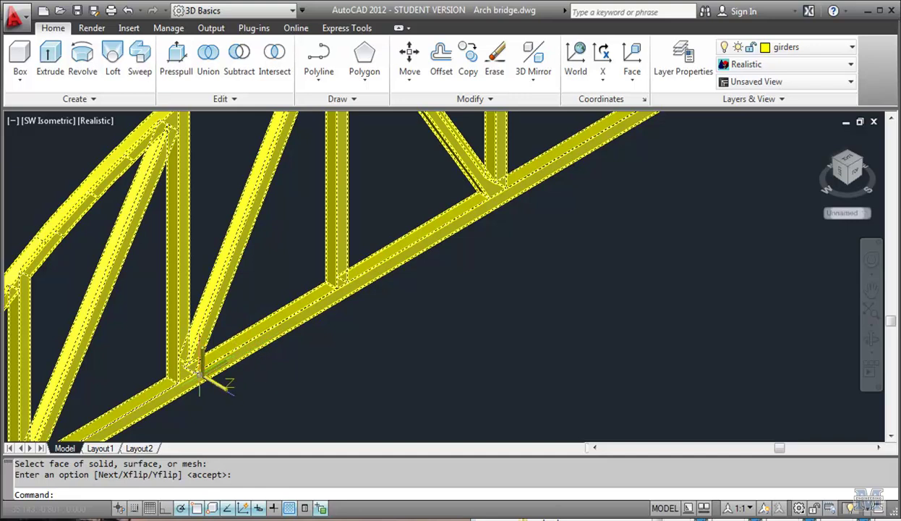
# - Draw a box girder from the truss corner with base 1 by -2 and height 25
pyautogui.click(21, 65)
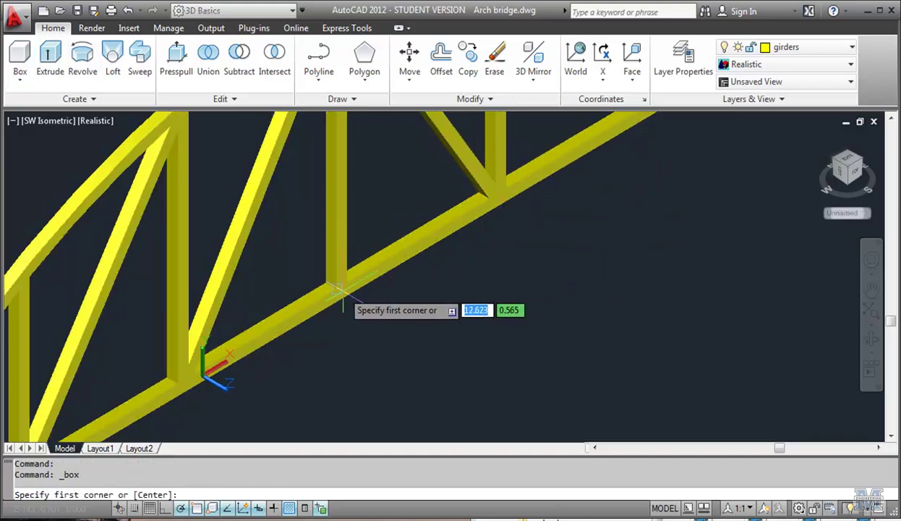
pyautogui.scroll(3, 336, 290)
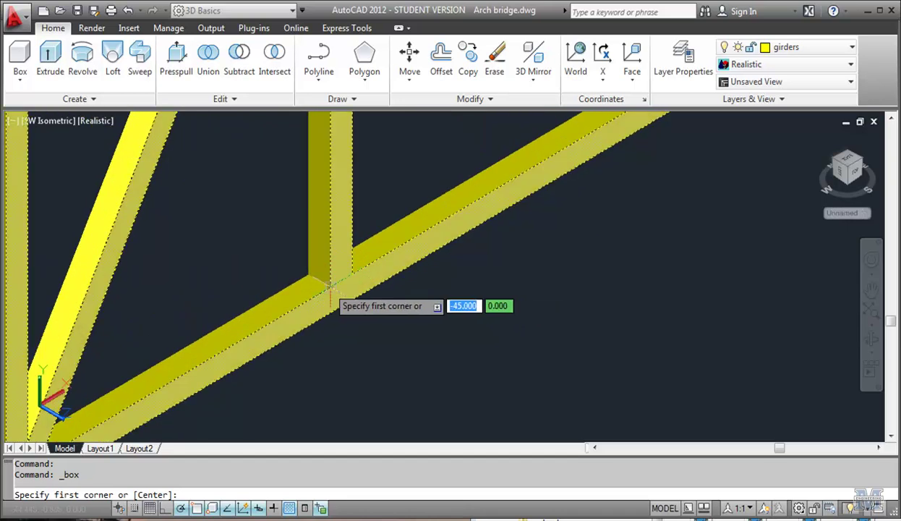
pyautogui.click(331, 288)
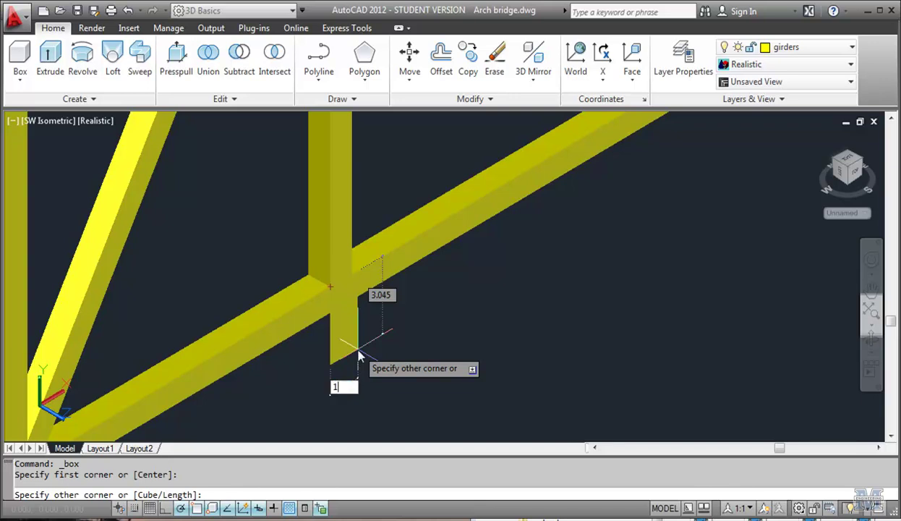
pyautogui.press('Tab')
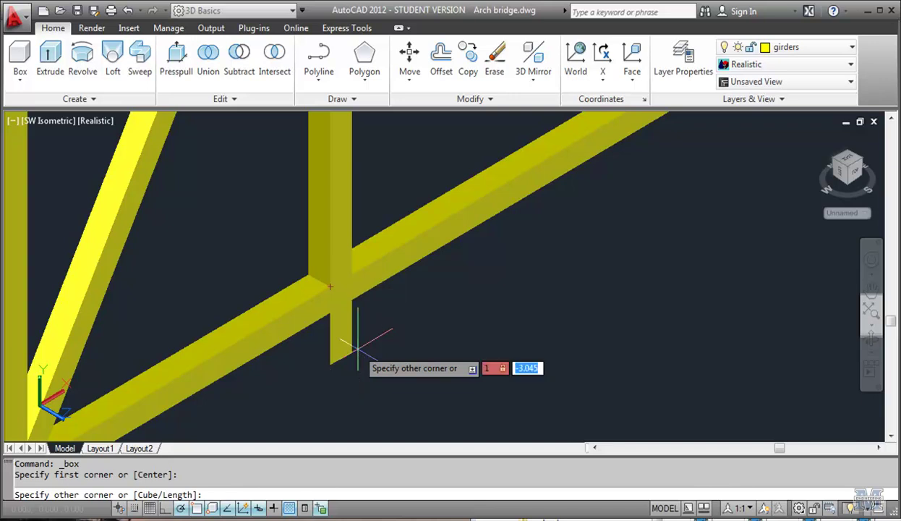
pyautogui.press('Return')
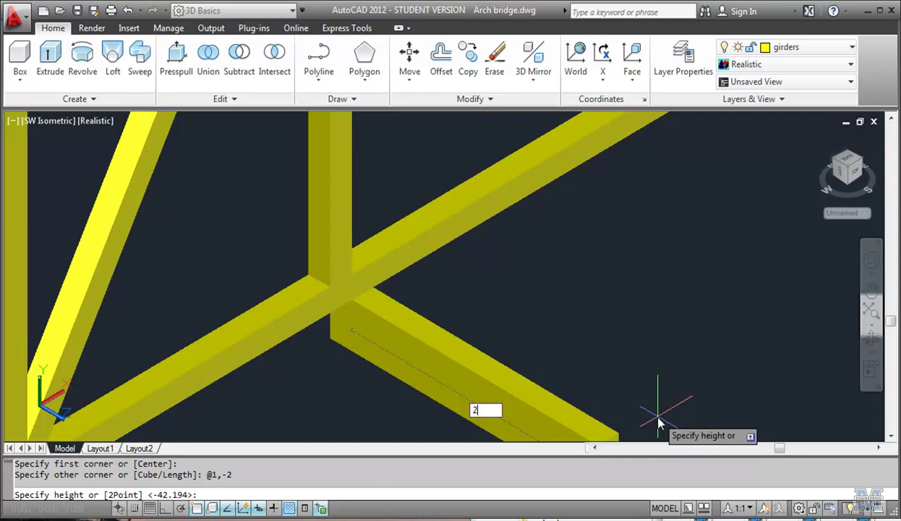
pyautogui.write('25')
pyautogui.press('Return')
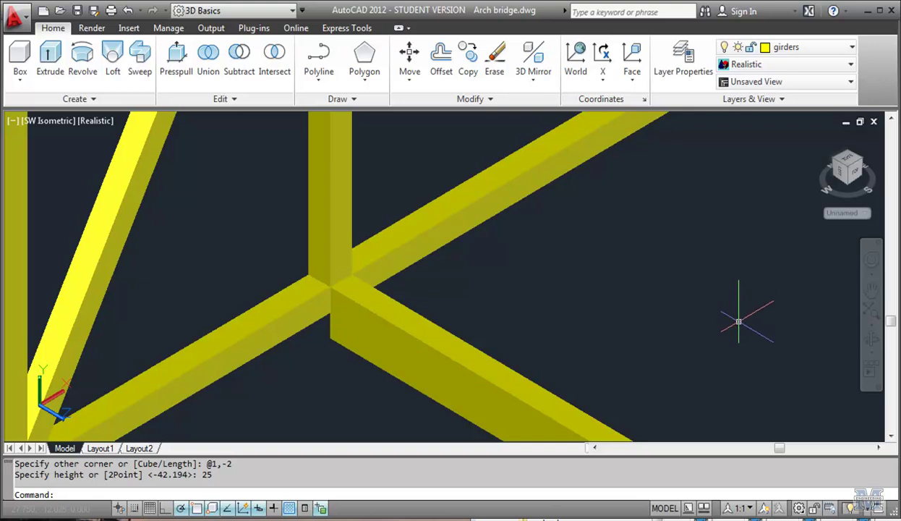
pyautogui.scroll(-3, 739, 321)
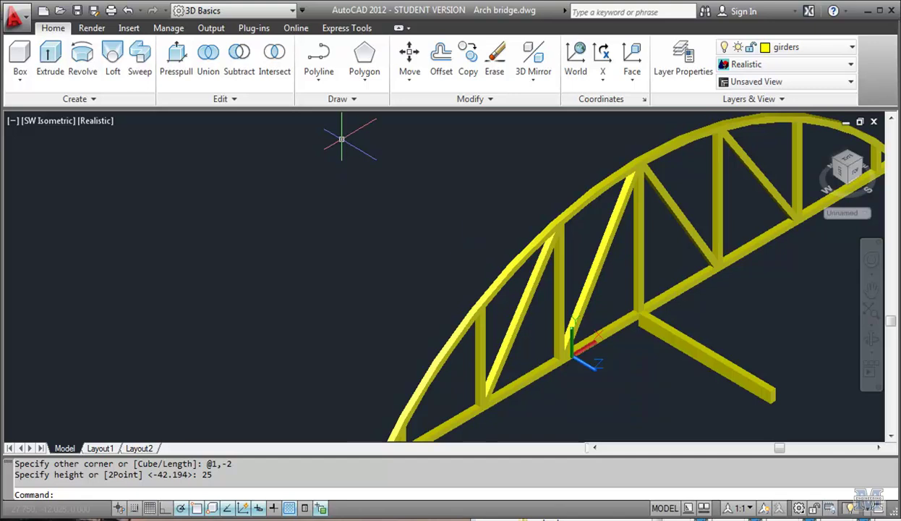
# - Copy the box girder from its corner onto the next vertical post
pyautogui.click(469, 58)
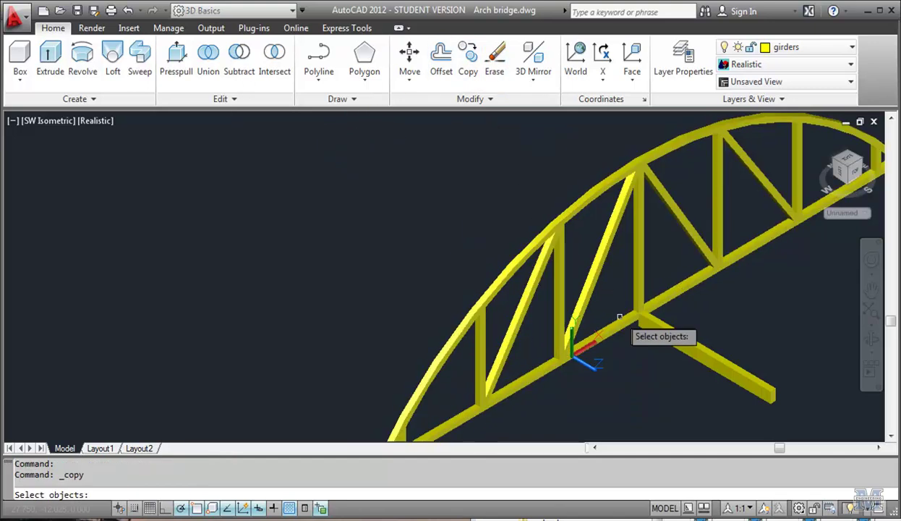
pyautogui.click(657, 334)
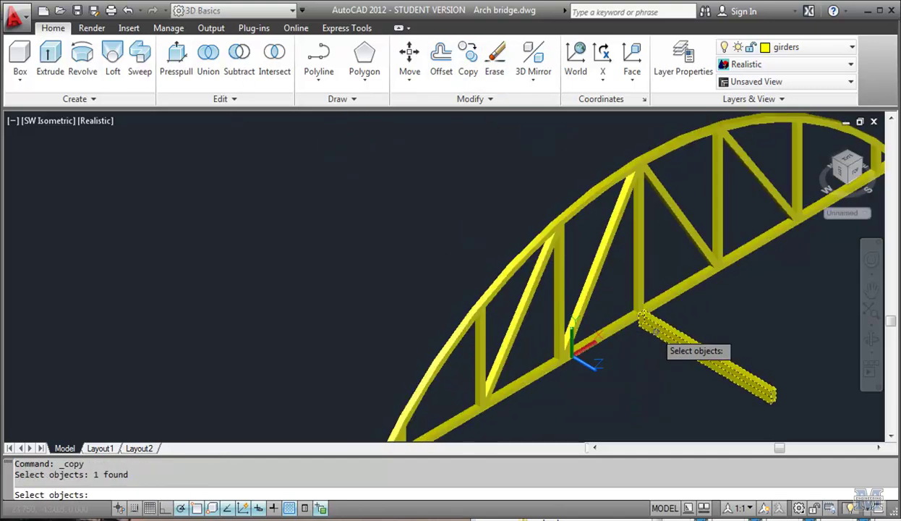
pyautogui.press('Return')
pyautogui.scroll(5, 655, 327)
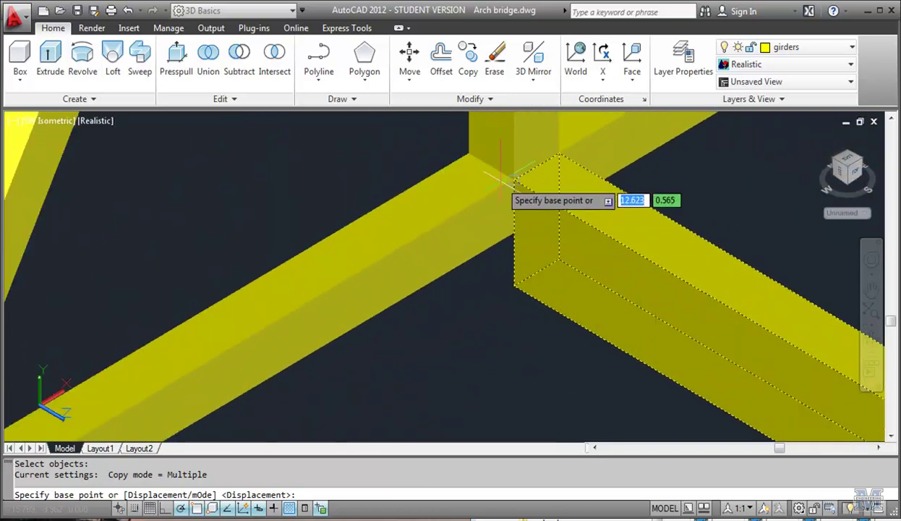
pyautogui.click(515, 179)
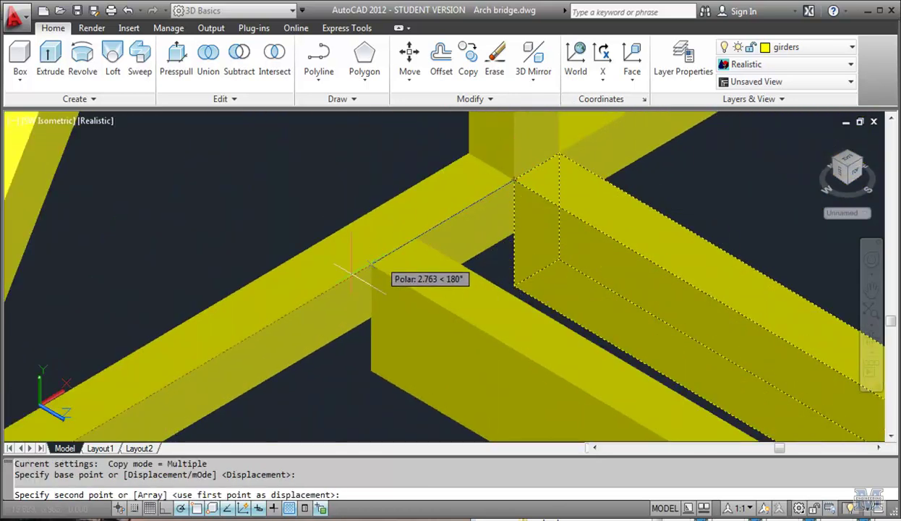
pyautogui.moveTo(211, 372); pyautogui.dragTo(614, 134, button='middle')
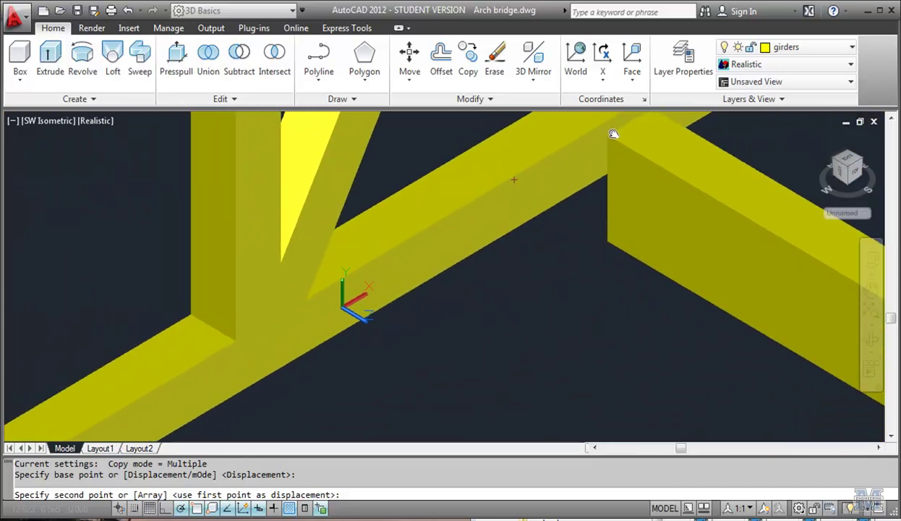
pyautogui.scroll(2, 614, 134)
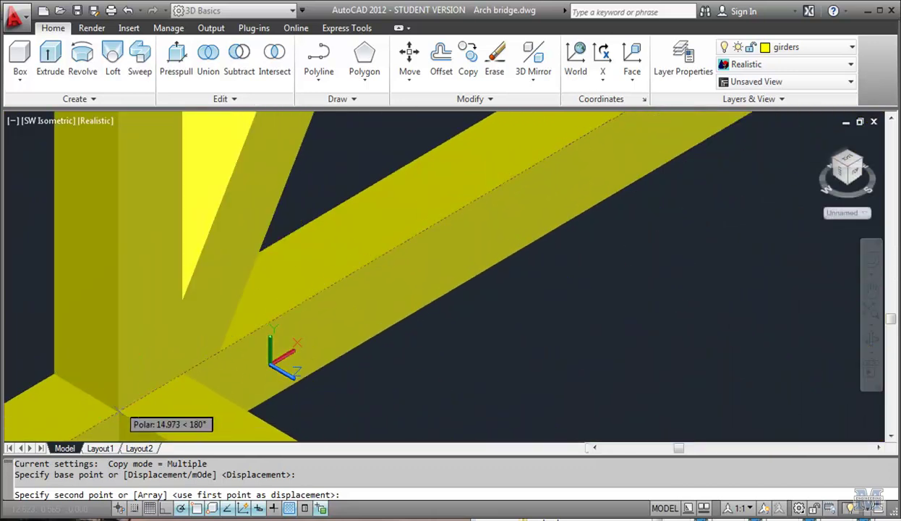
pyautogui.click(118, 410)
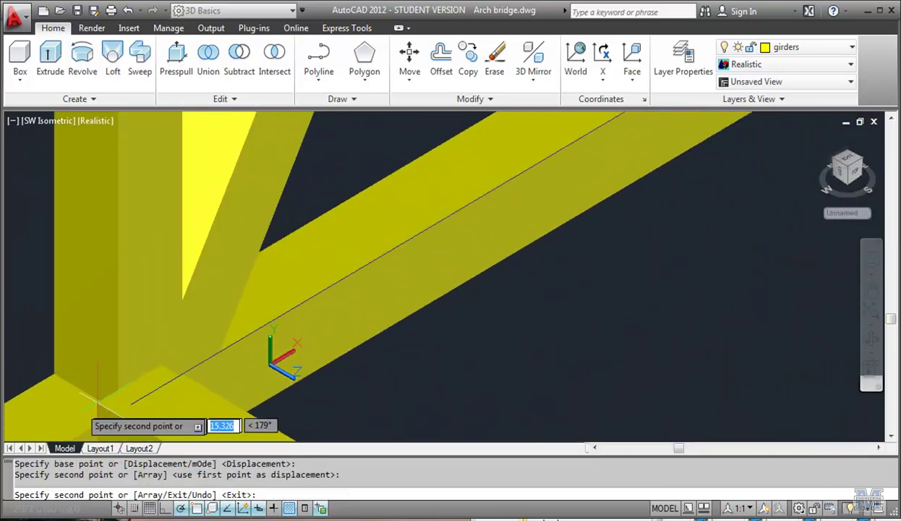
# - Place further girder copies at the remaining posts up to the last one
pyautogui.moveTo(111, 382); pyautogui.dragTo(656, 4, button='middle')
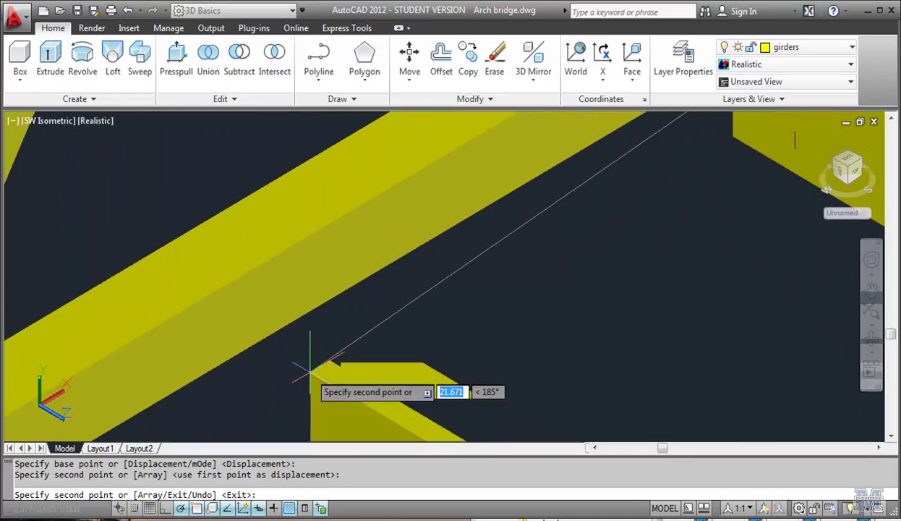
pyautogui.moveTo(277, 328); pyautogui.dragTo(535, 123, button='middle')
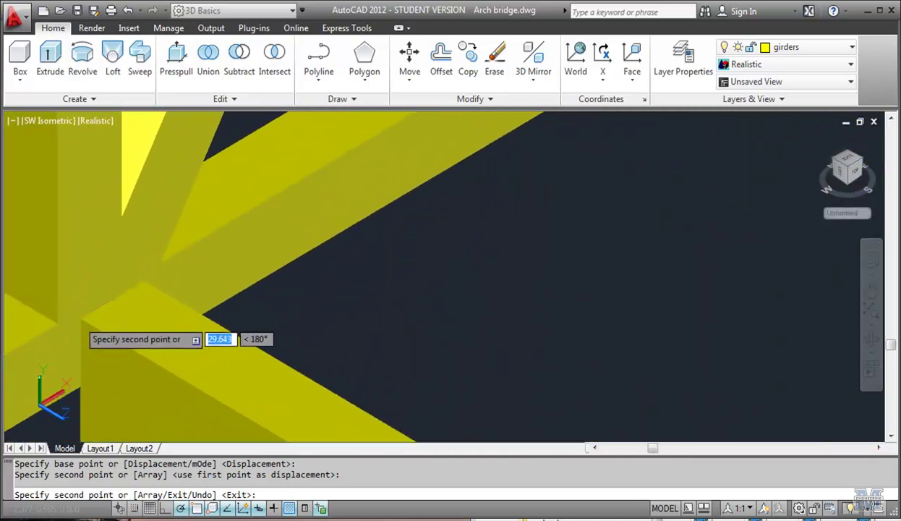
pyautogui.scroll(-5, 217, 322)
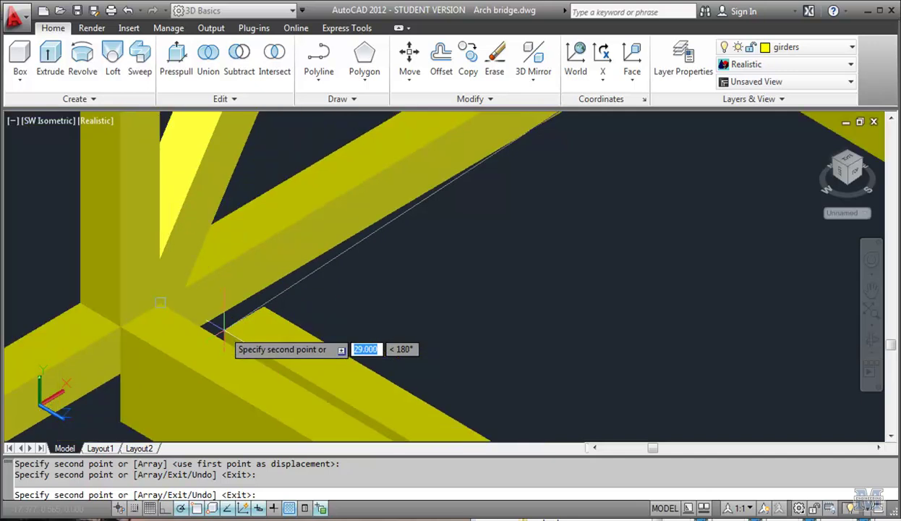
pyautogui.scroll(-2, 241, 329)
pyautogui.scroll(4, 290, 311)
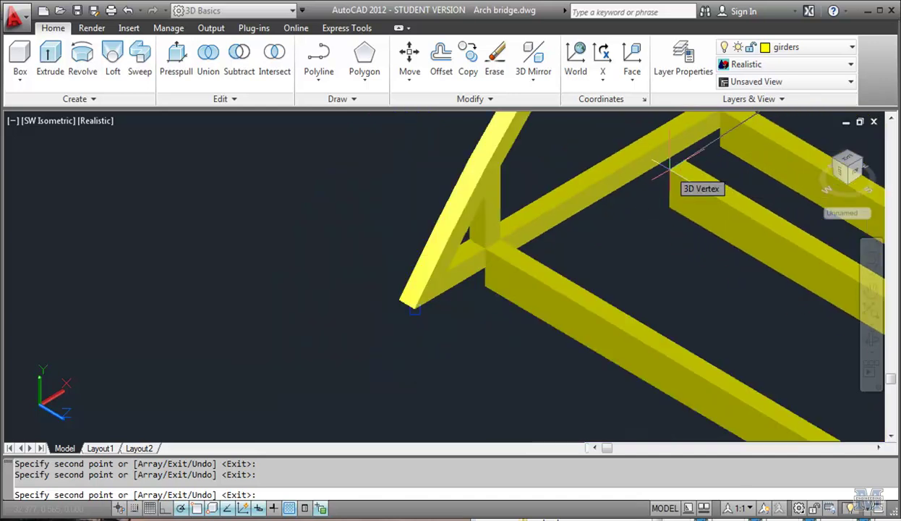
pyautogui.scroll(3, 669, 170)
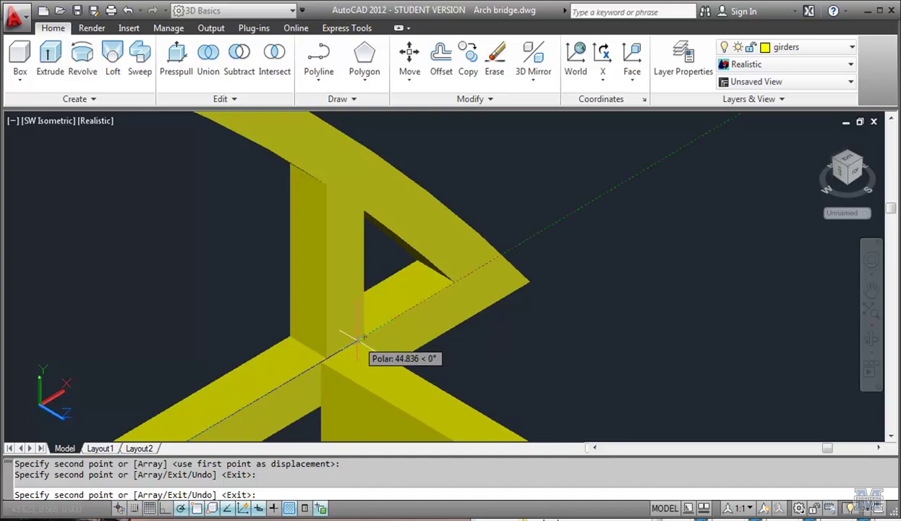
pyautogui.click(355, 336)
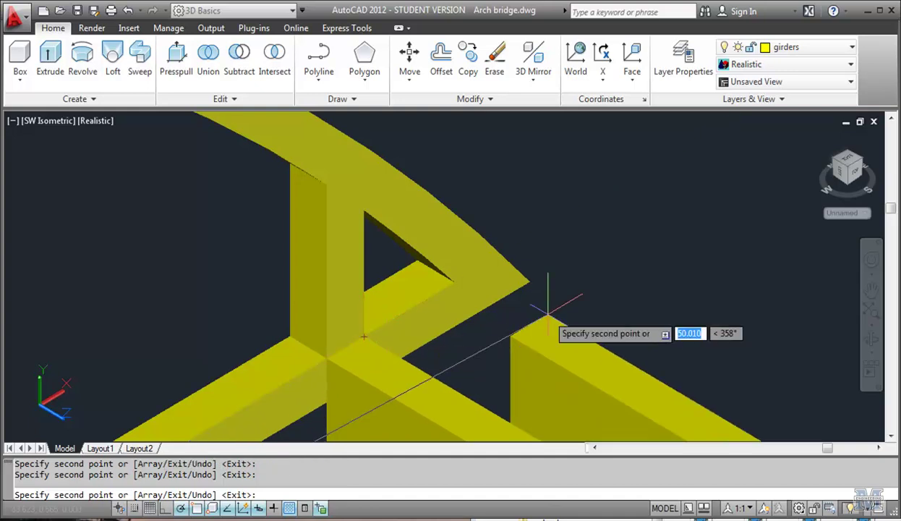
pyautogui.press('Return')
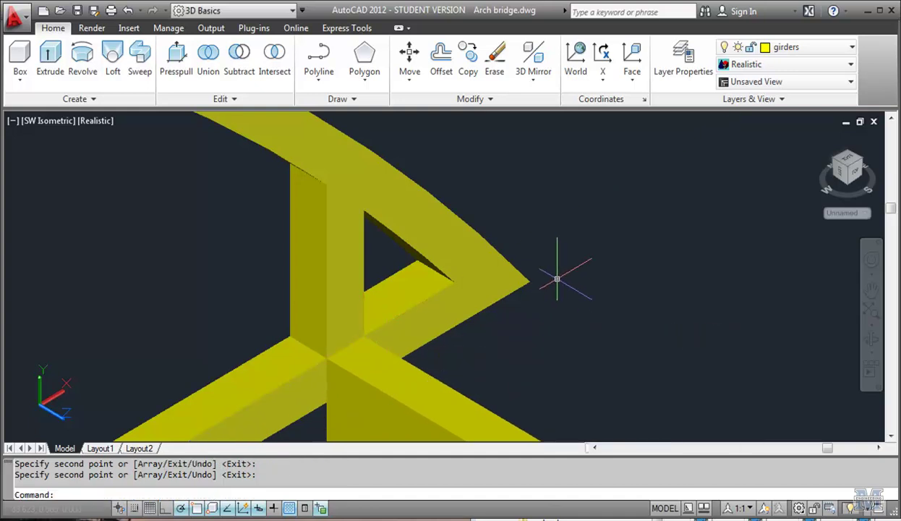
# - Zoom to extents (Z, E) to fit the whole bridge
pyautogui.write('z')
pyautogui.press('Return')
pyautogui.write('e')
pyautogui.press('Return')
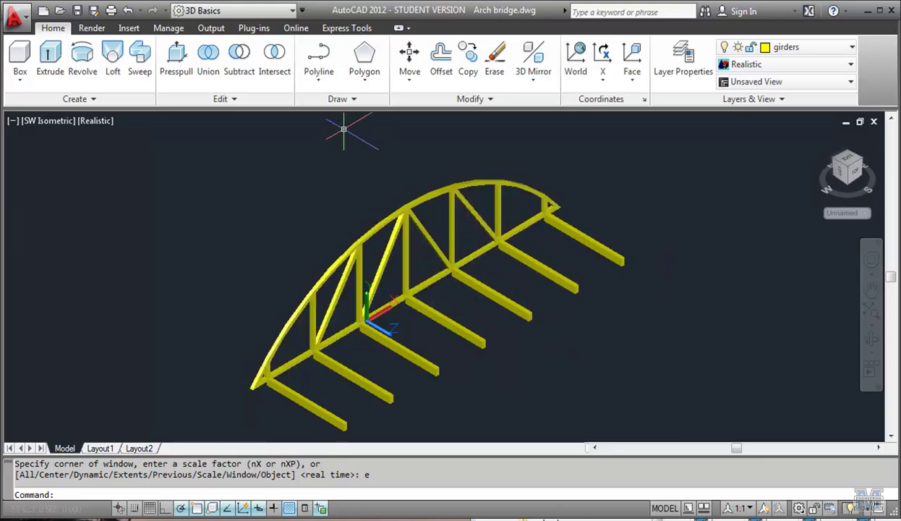
# - Duplicate the yellow arch truss from a truss joint with displacement @0,0,26
pyautogui.click(467, 56)
pyautogui.scroll(3, 263, 376)
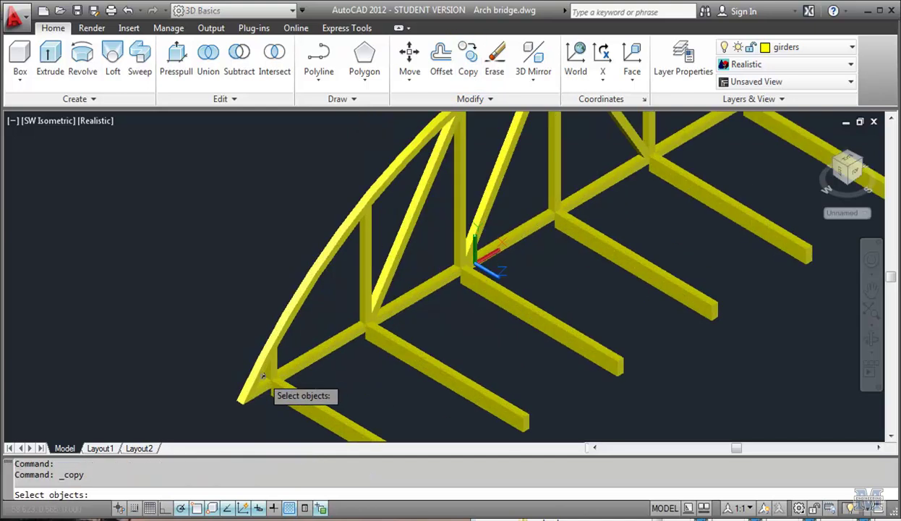
pyautogui.scroll(2, 264, 375)
pyautogui.click(267, 359)
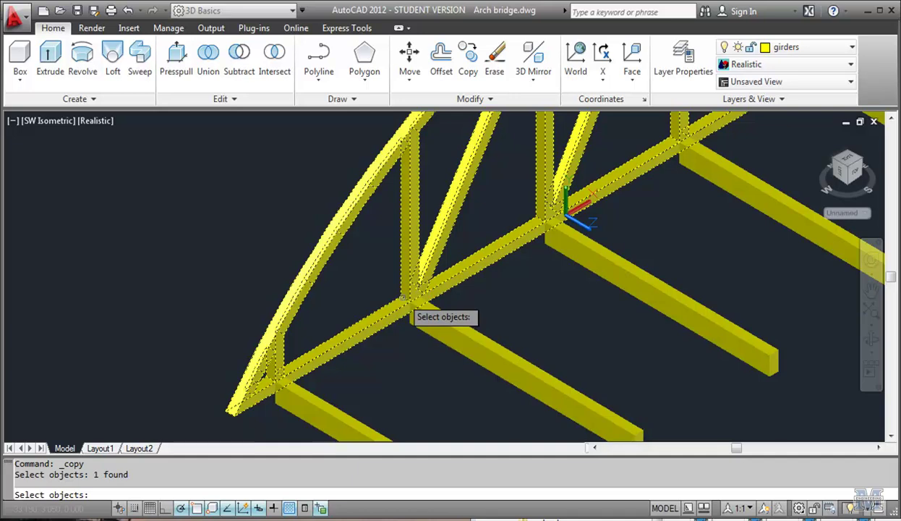
pyautogui.press('Return')
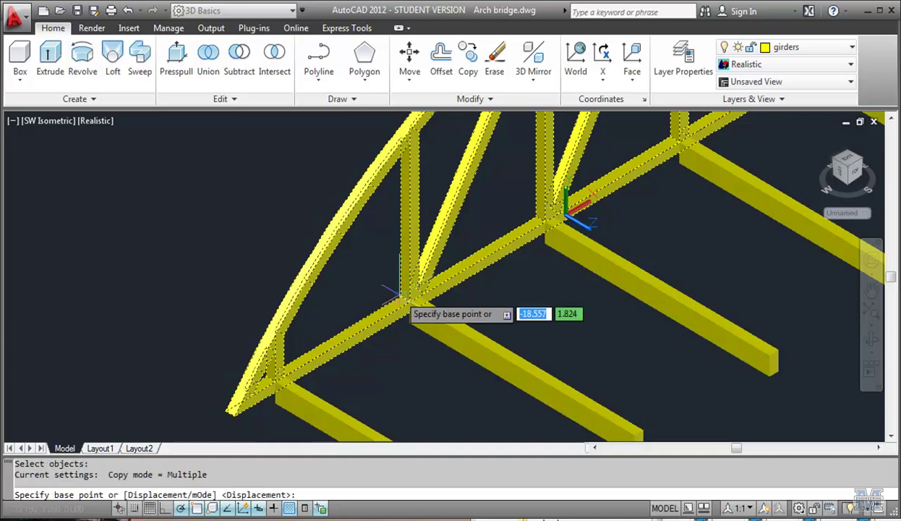
pyautogui.click(402, 298)
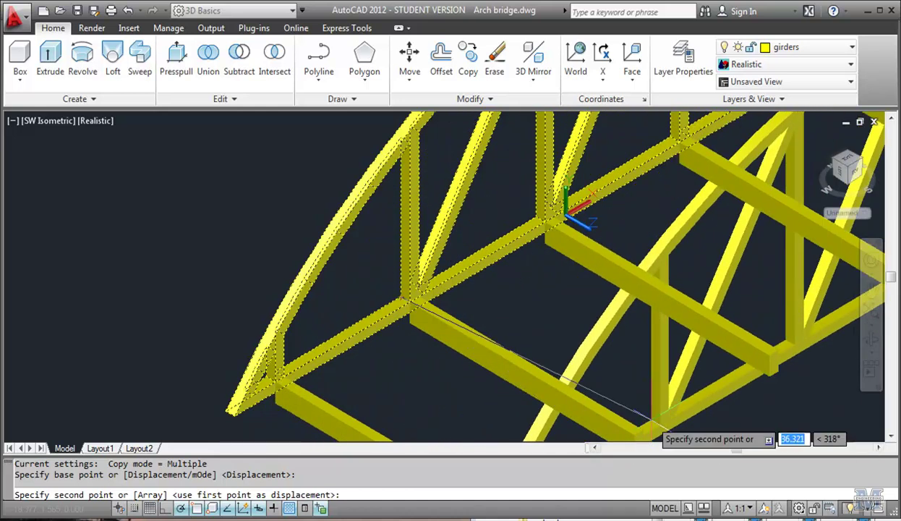
pyautogui.moveTo(654, 427); pyautogui.dragTo(571, 273, button='middle')
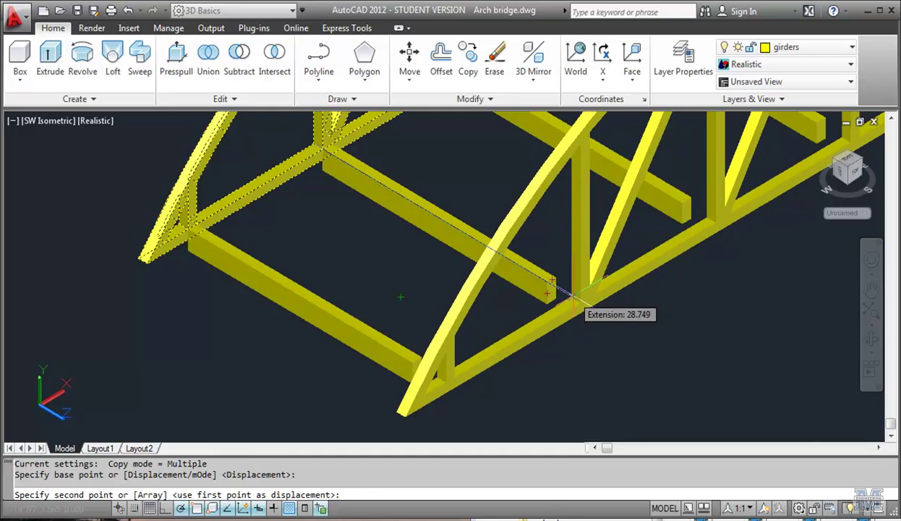
pyautogui.write('0,')
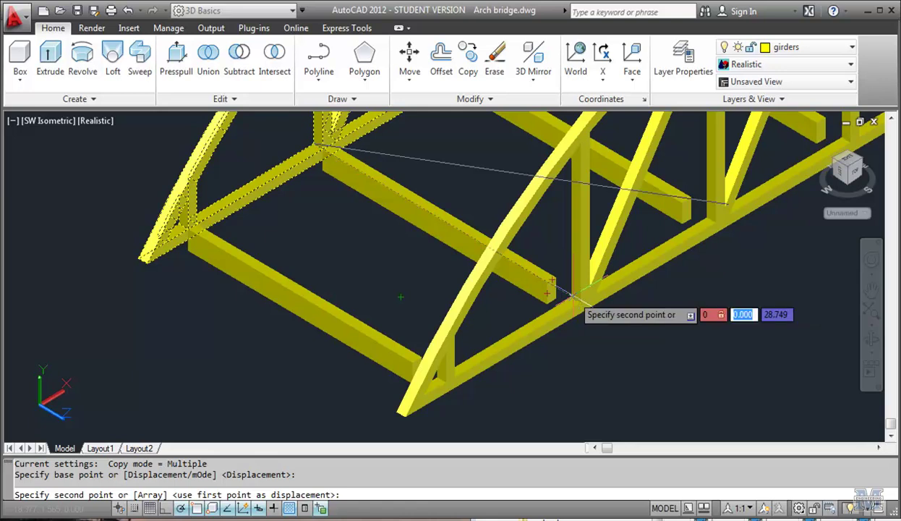
pyautogui.write('0,')
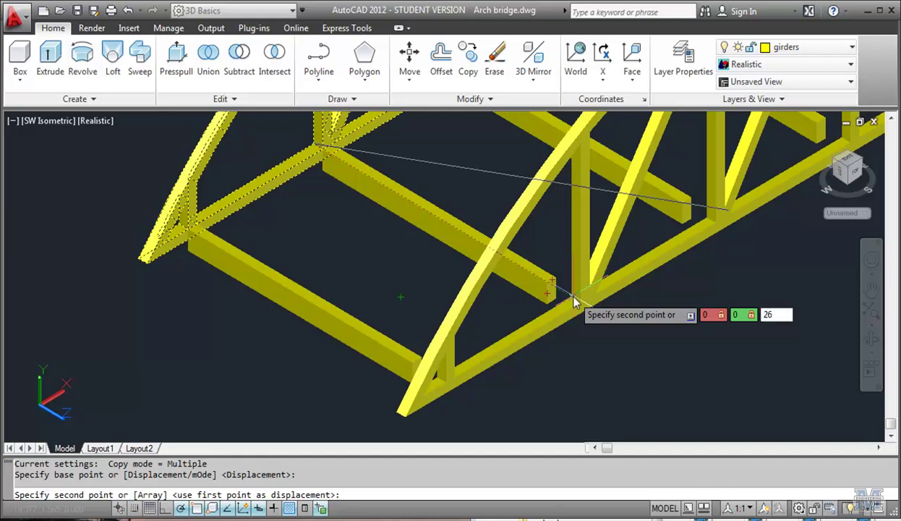
pyautogui.press('Return')
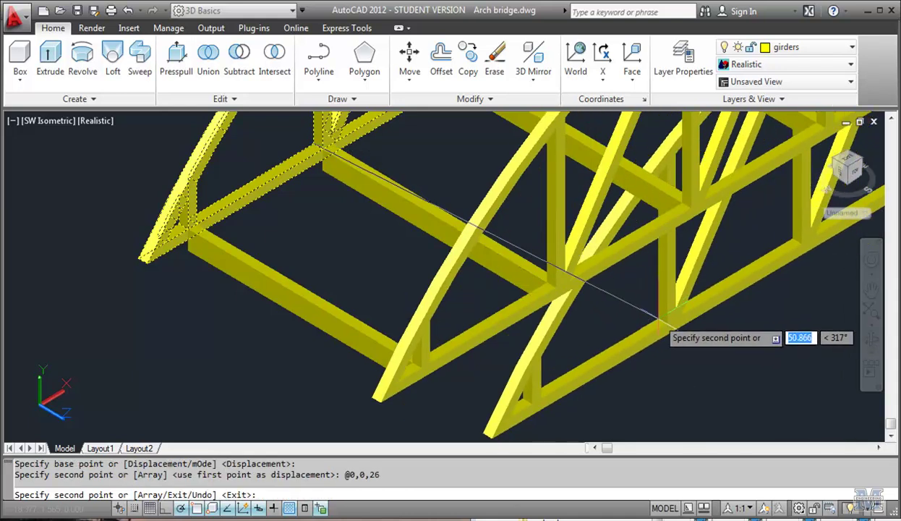
pyautogui.press('Escape')
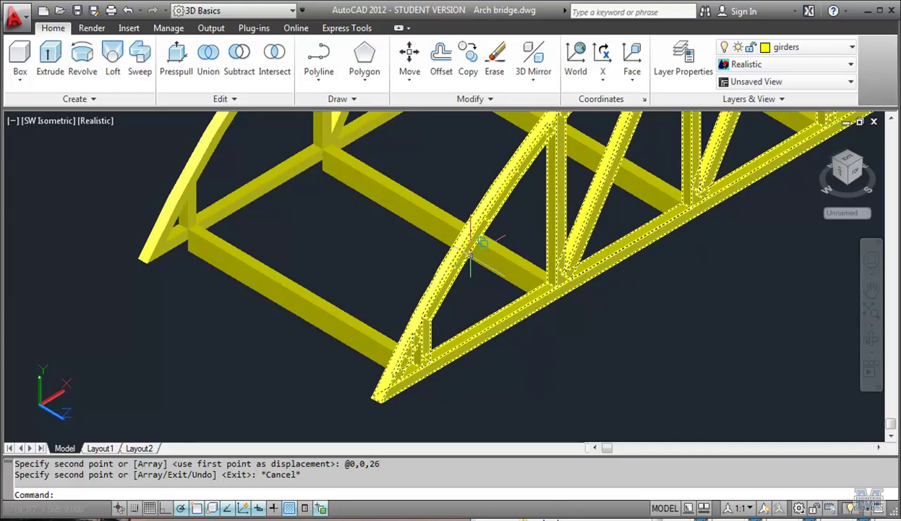
# - View the bridge from the ViewCube Left face rotated 90°, then orbit and zoom in
pyautogui.click(839, 174)
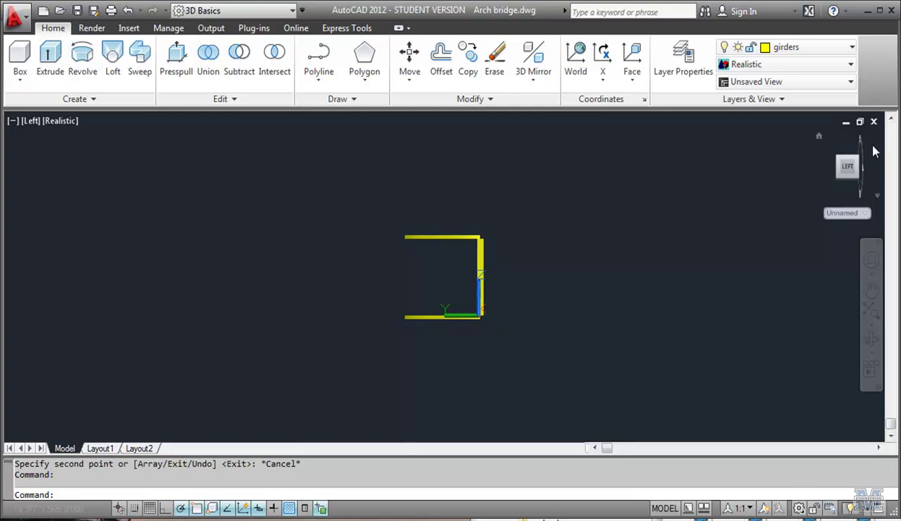
pyautogui.click(877, 142)
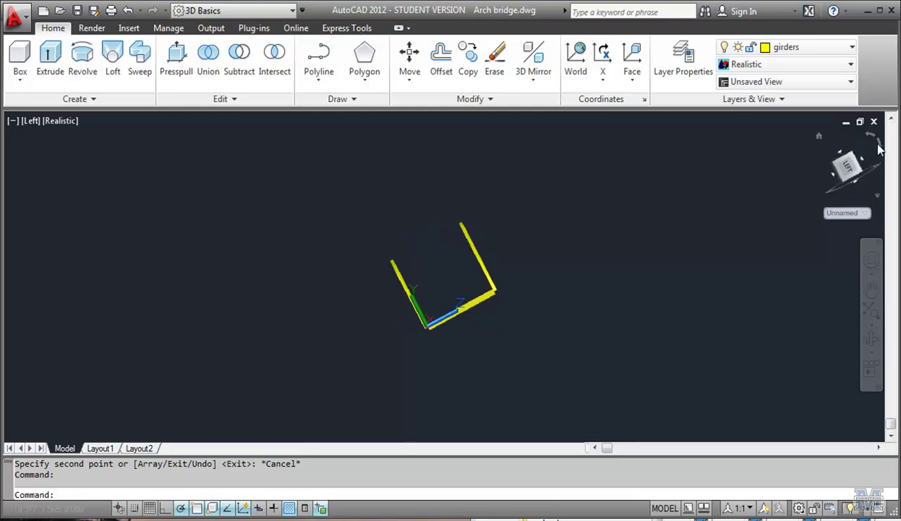
pyautogui.click(872, 343)
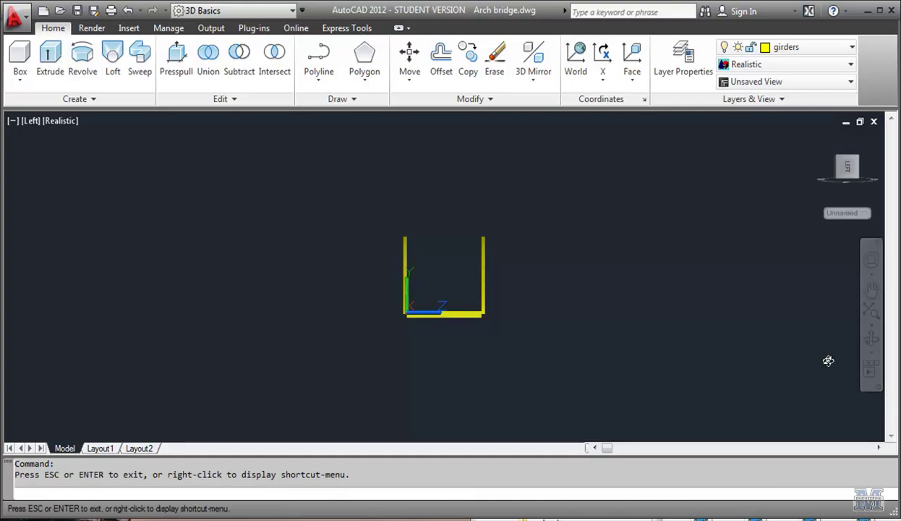
pyautogui.moveTo(476, 274); pyautogui.dragTo(564, 322)
pyautogui.scroll(6, 528, 327)
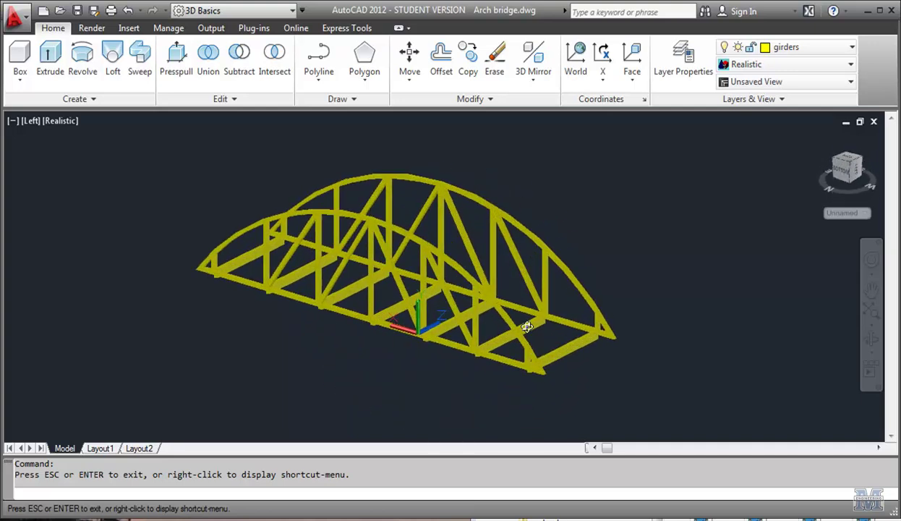
pyautogui.scroll(3, 573, 303)
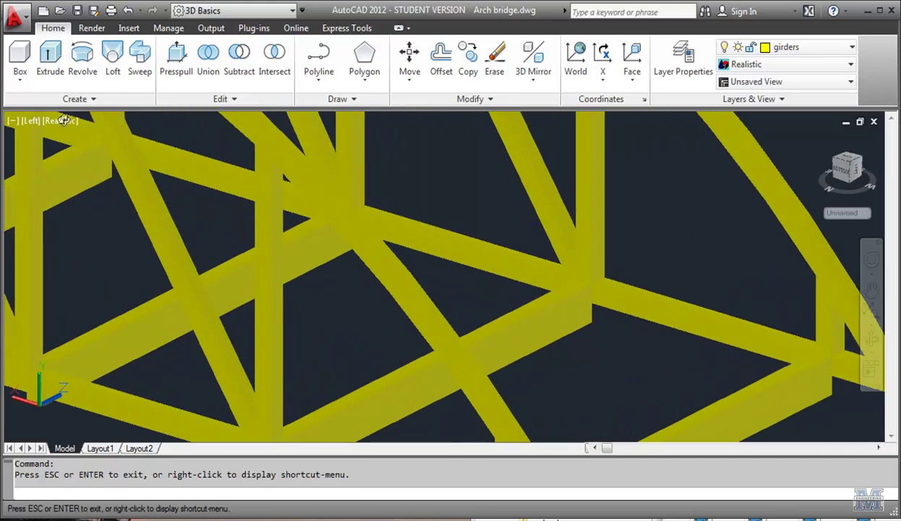
# - Switch the viewport visual style from Realistic to Conceptual
pyautogui.press('Escape')
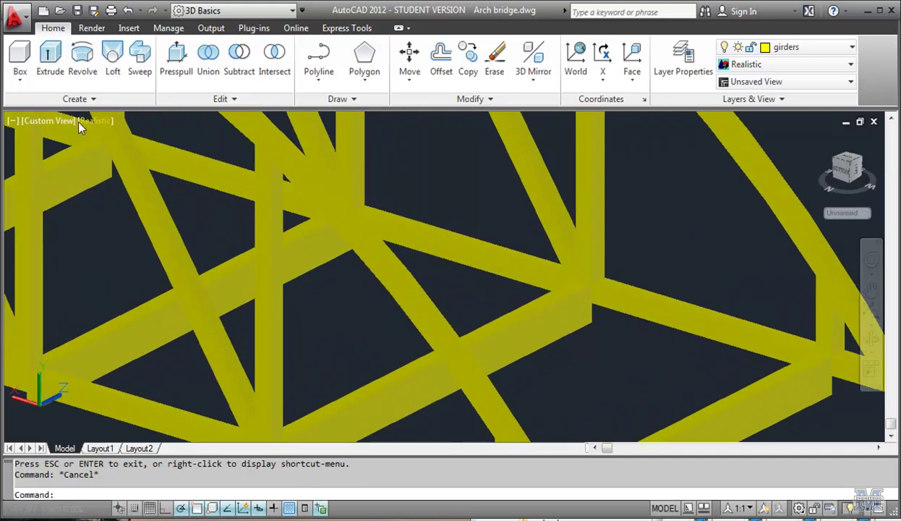
pyautogui.click(86, 121)
pyautogui.click(102, 173)
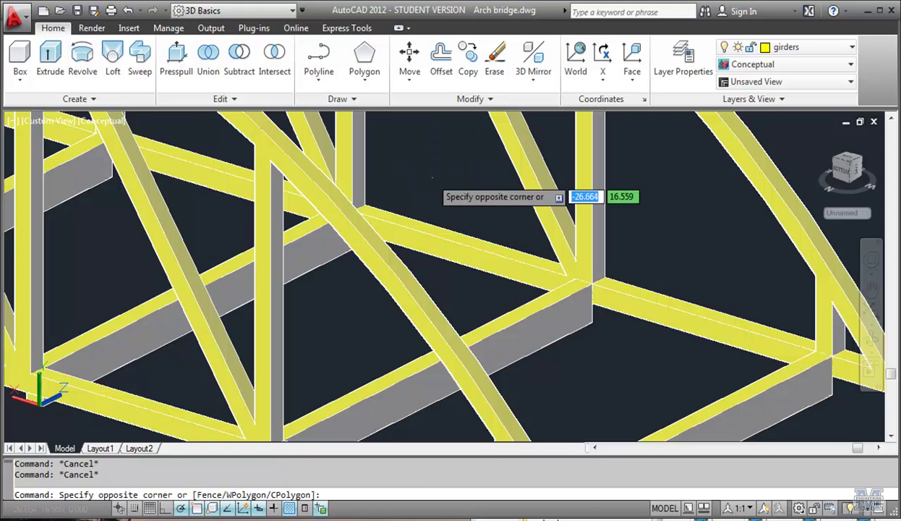
# - Pan up to the arch ribs, window-select the arch members, then clear the selection
pyautogui.moveTo(433, 177); pyautogui.dragTo(651, 390, button='middle')
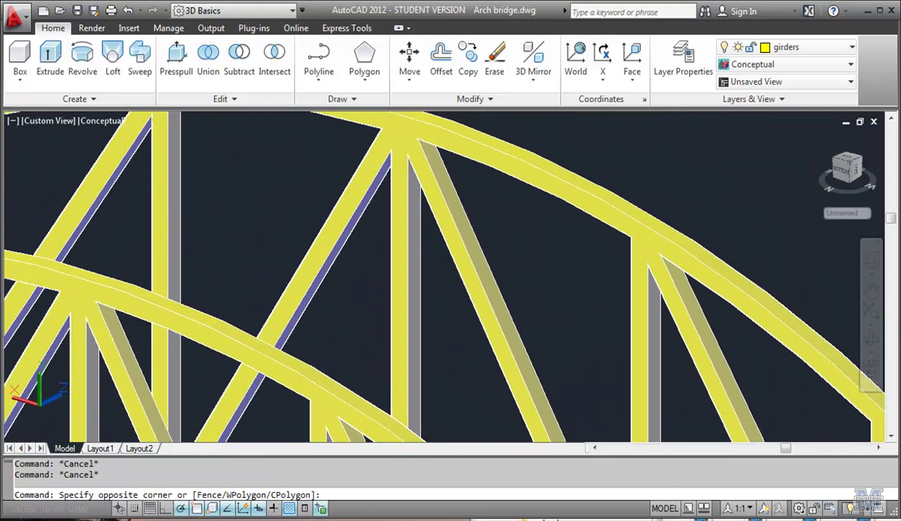
pyautogui.moveTo(434, 275); pyautogui.dragTo(517, 329, button='middle')
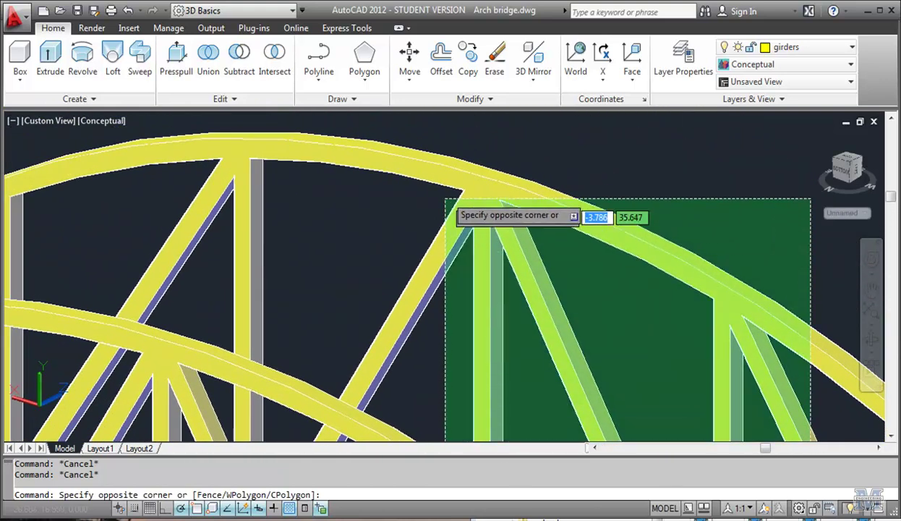
pyautogui.click(446, 191)
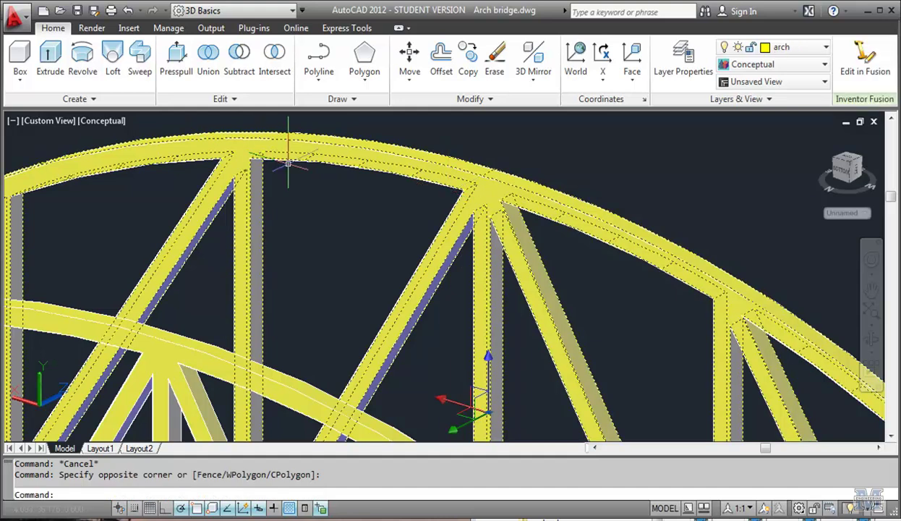
pyautogui.press('Escape')
pyautogui.press('Escape')
# - Draw a cylinder of radius 0.5 and length 25 centred on the arch top joint
pyautogui.click(26, 83)
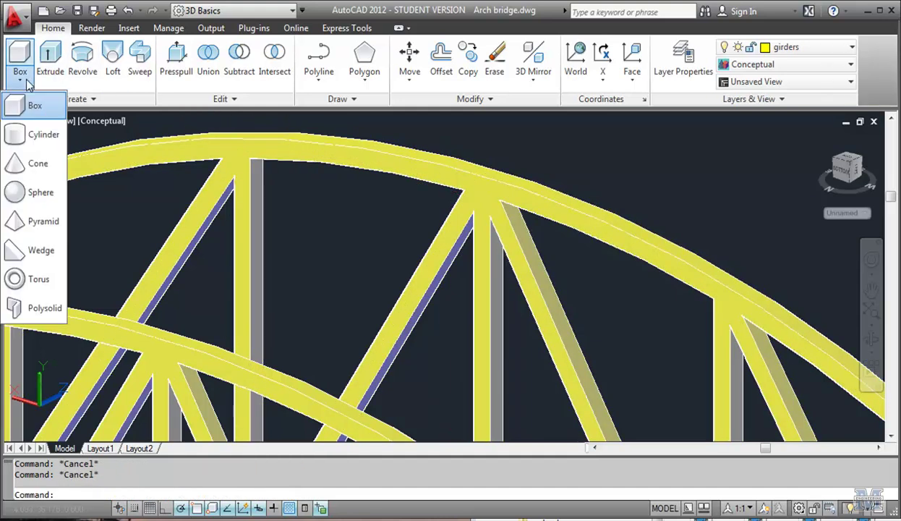
pyautogui.click(40, 134)
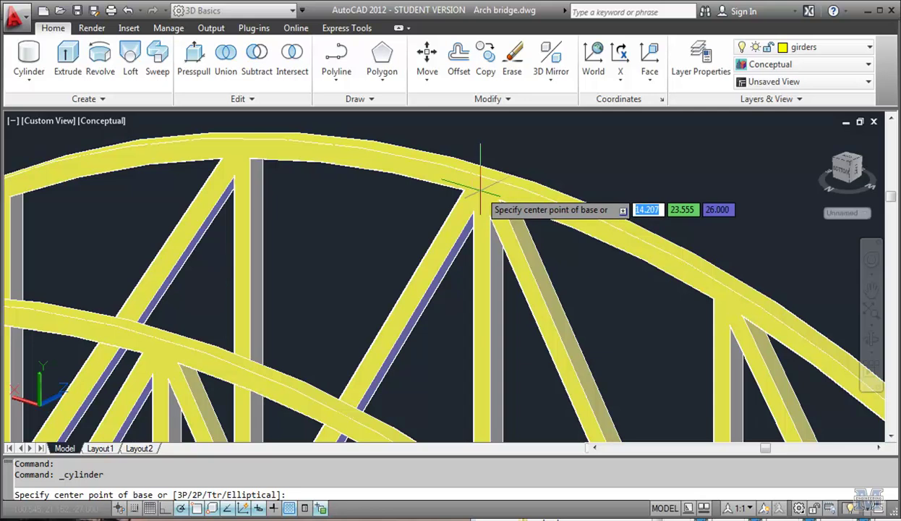
pyautogui.scroll(2, 481, 187)
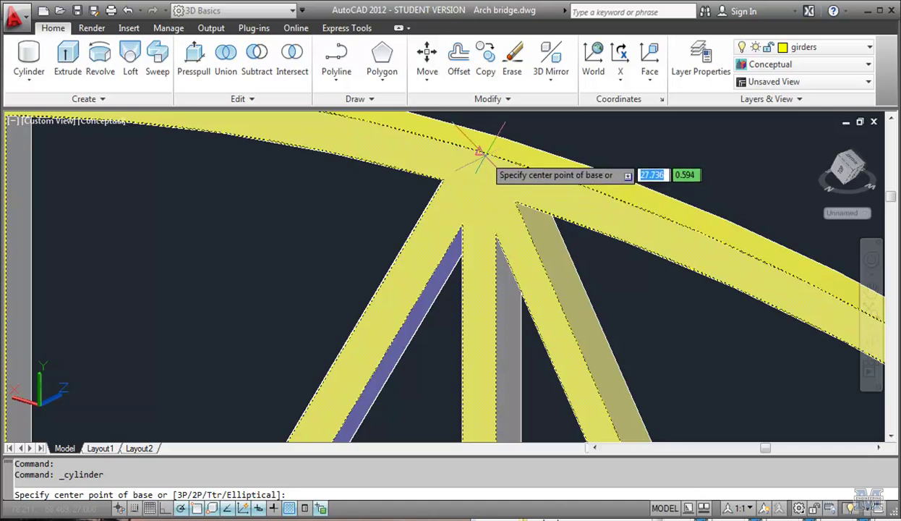
pyautogui.click(479, 152)
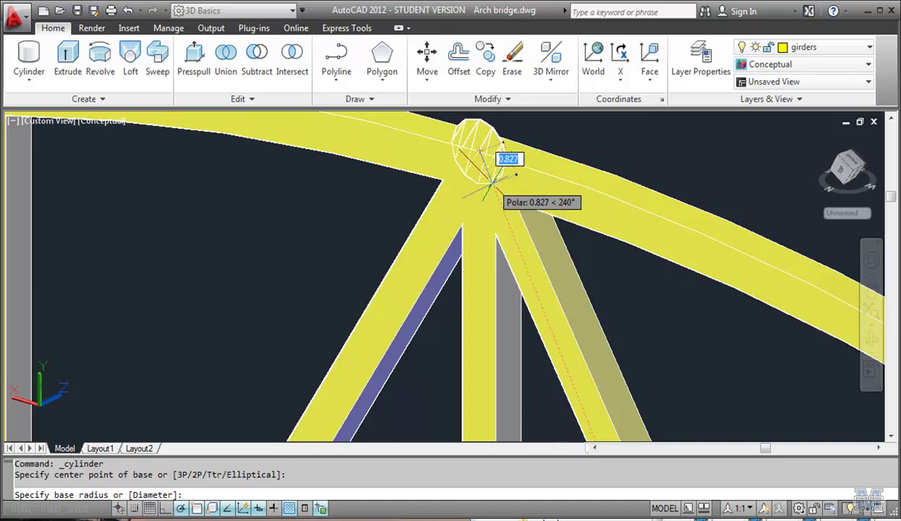
pyautogui.write('0.5')
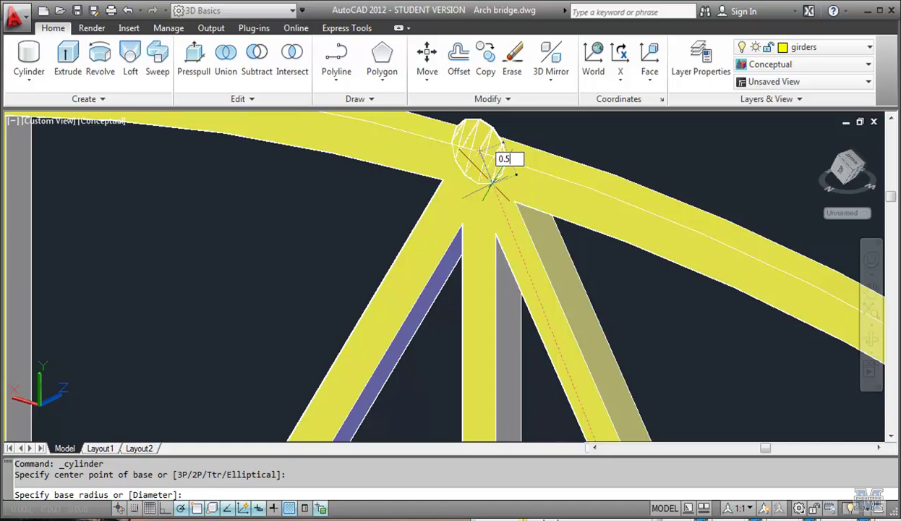
pyautogui.press('Return')
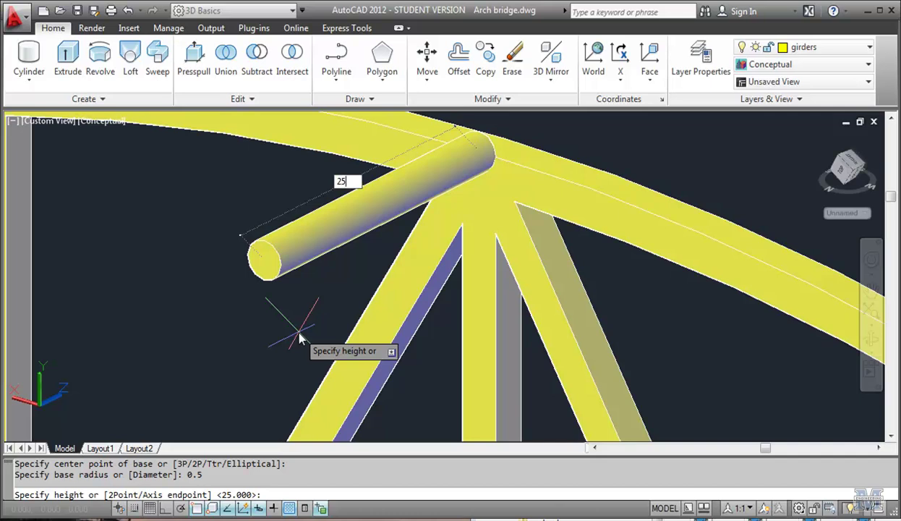
pyautogui.press('Return')
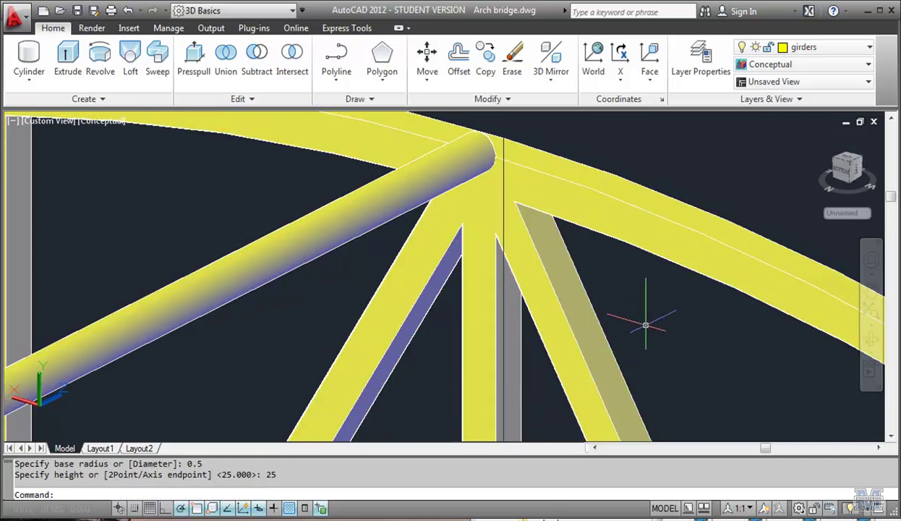
# - Move the cylindrical brace 0.5 units downward at 270° from its end point
pyautogui.click(494, 139)
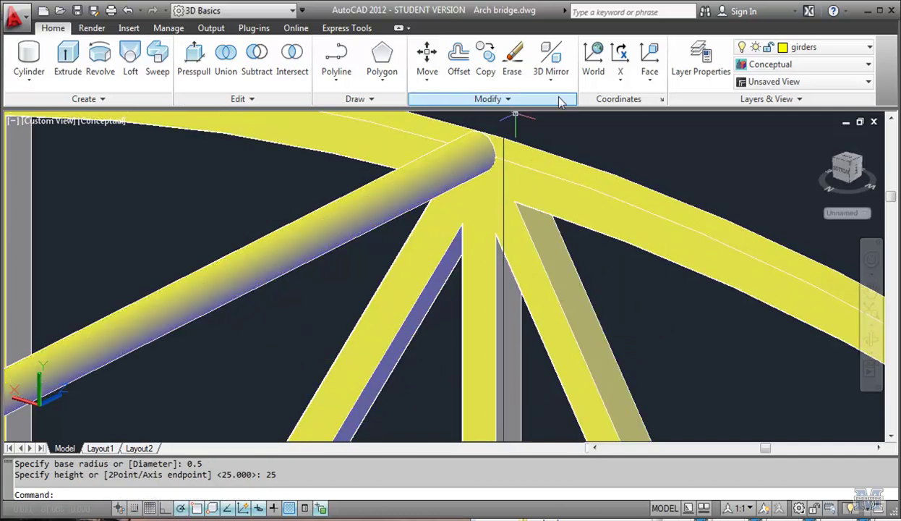
pyautogui.click(427, 57)
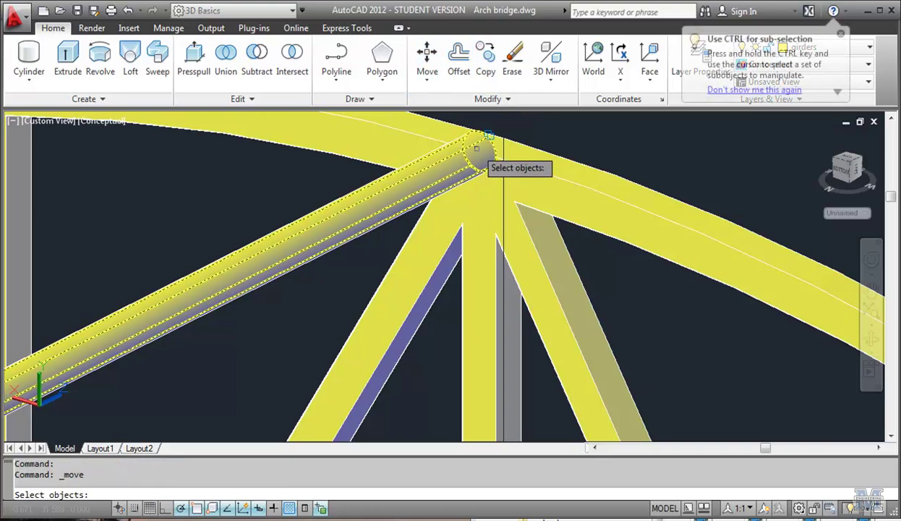
pyautogui.click(476, 148)
pyautogui.click(511, 199)
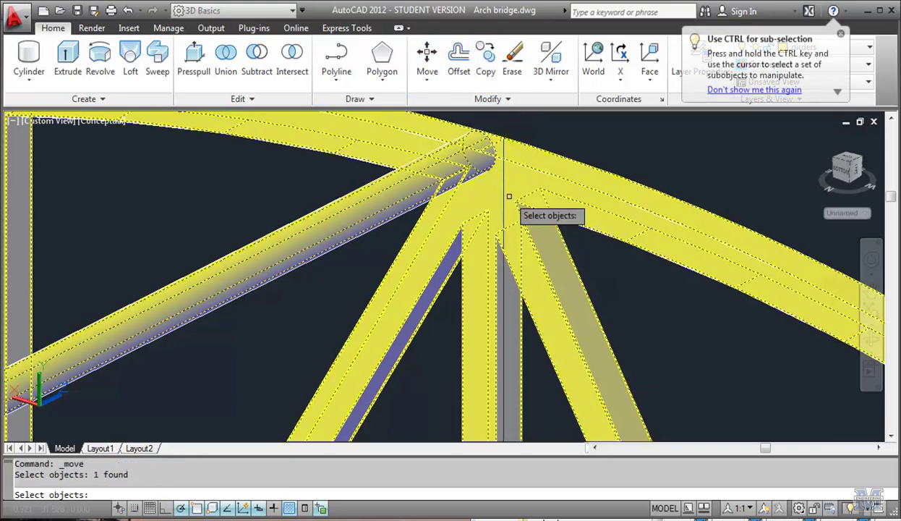
pyautogui.press('Return')
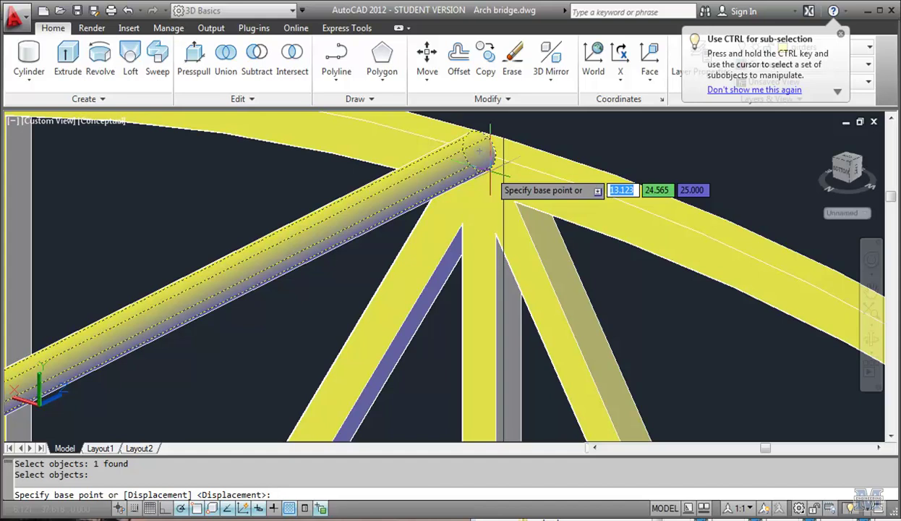
pyautogui.click(481, 153)
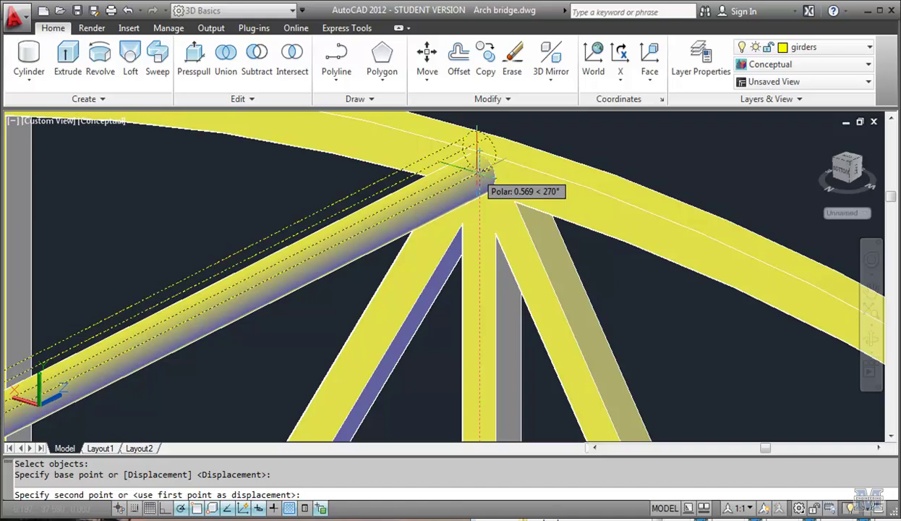
pyautogui.write('0.5')
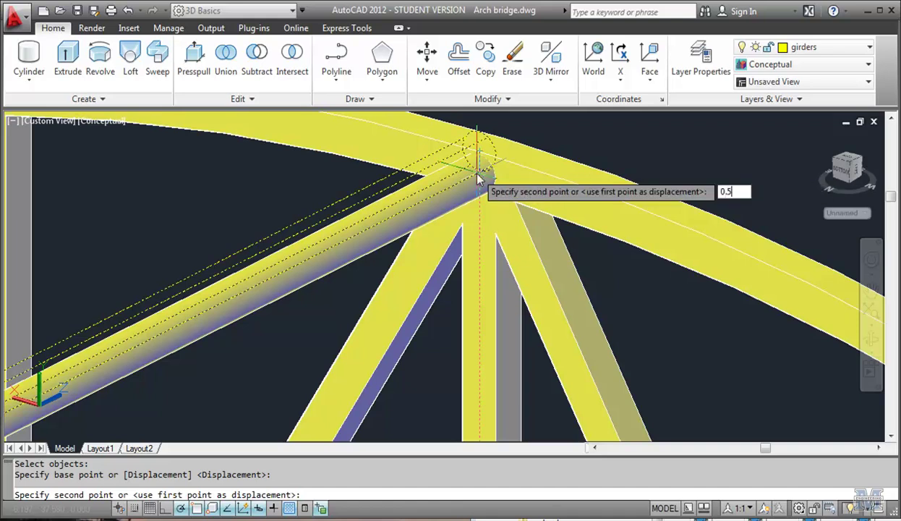
pyautogui.press('Return')
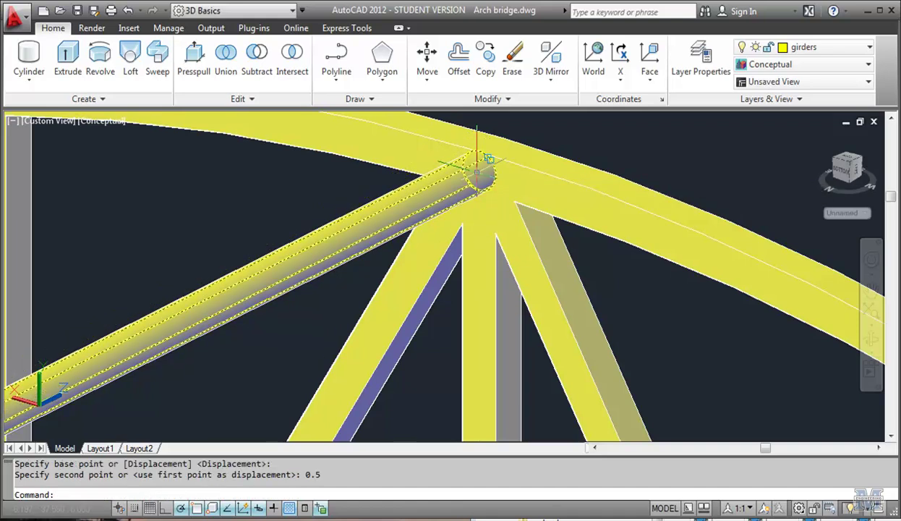
pyautogui.scroll(-3, 634, 264)
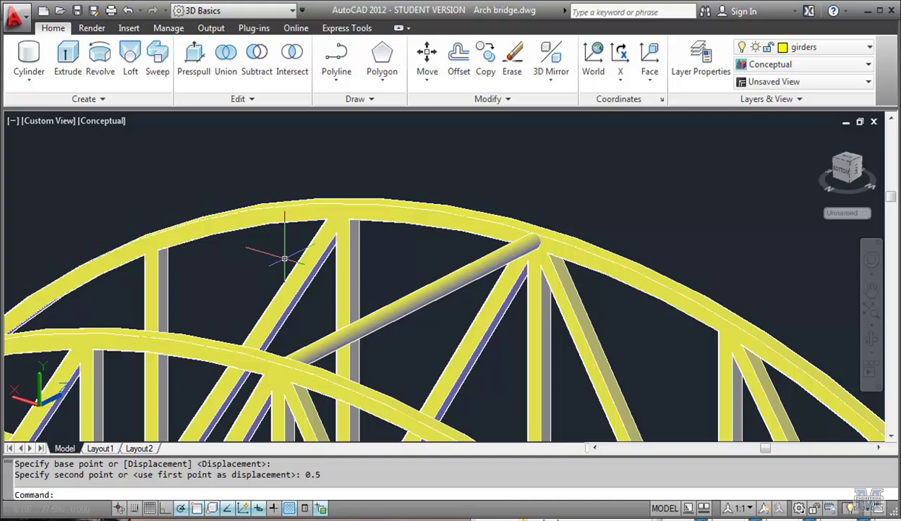
# - Make deck the current layer and bring the cross girders into view
pyautogui.click(849, 56)
pyautogui.click(813, 95)
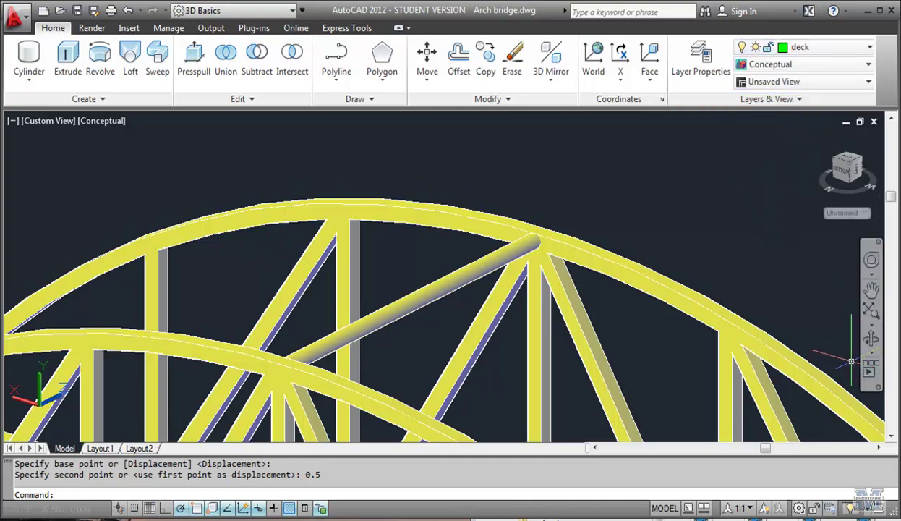
pyautogui.scroll(5, 694, 400)
pyautogui.moveTo(668, 402); pyautogui.dragTo(421, 121, button='middle')
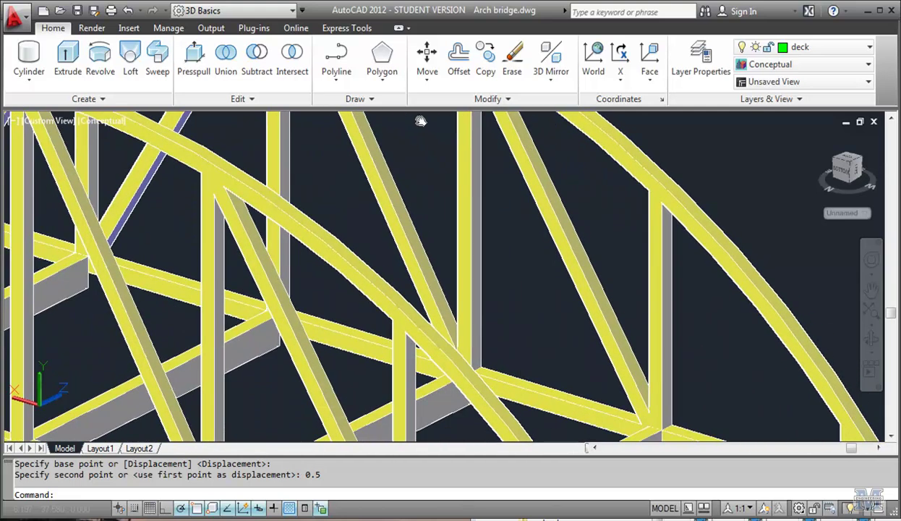
pyautogui.moveTo(747, 374); pyautogui.dragTo(479, 137, button='middle')
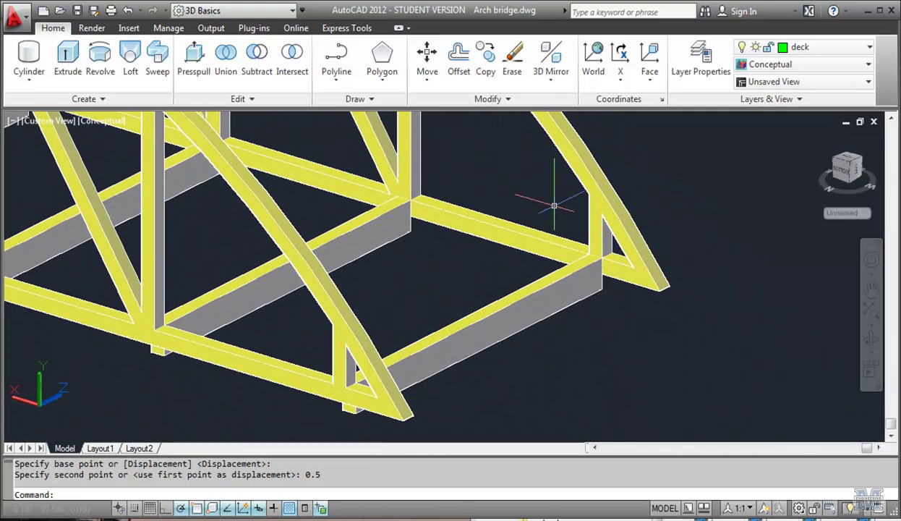
# - Undo the previous UCS and realign the UCS to the end cross girder's top face
pyautogui.hotkey('ctrl', 'z')
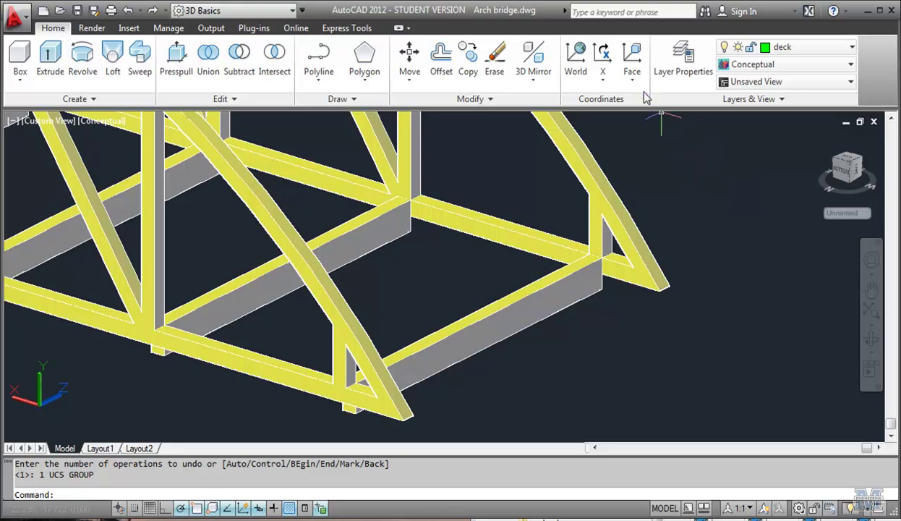
pyautogui.click(635, 64)
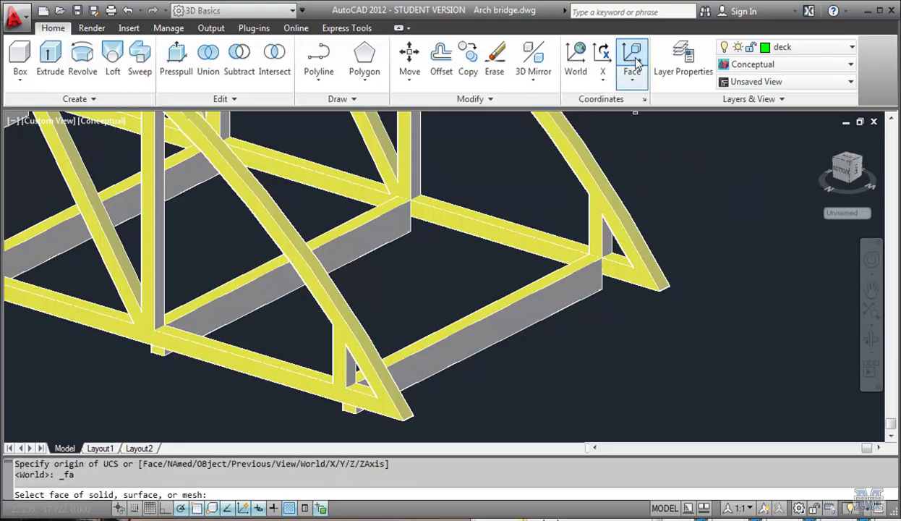
pyautogui.click(511, 329)
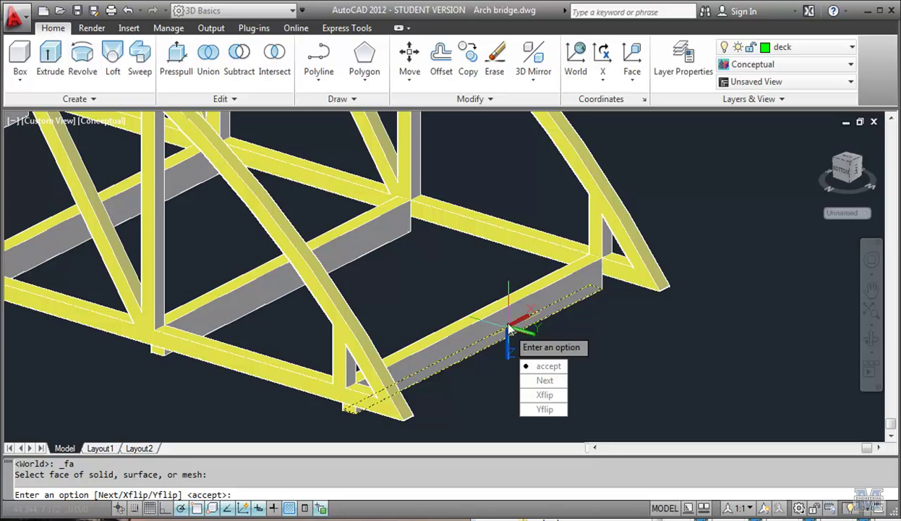
pyautogui.click(546, 366)
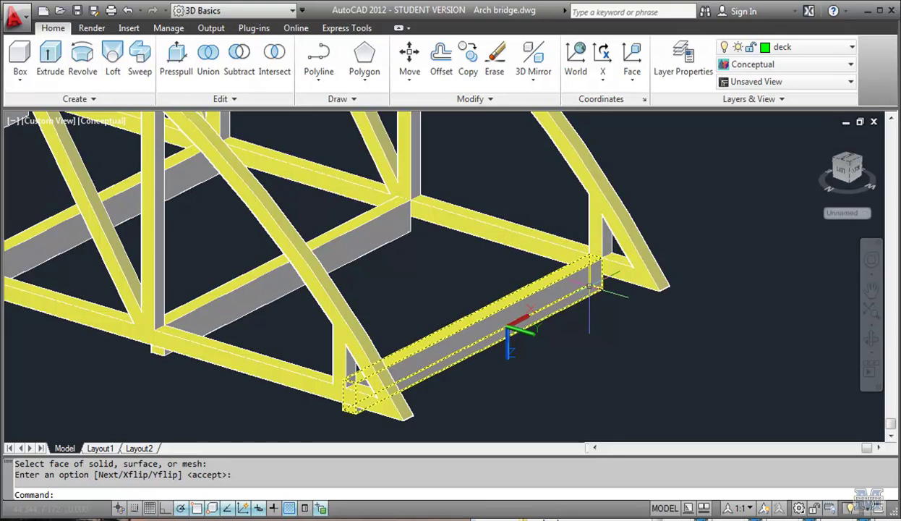
pyautogui.click(642, 62)
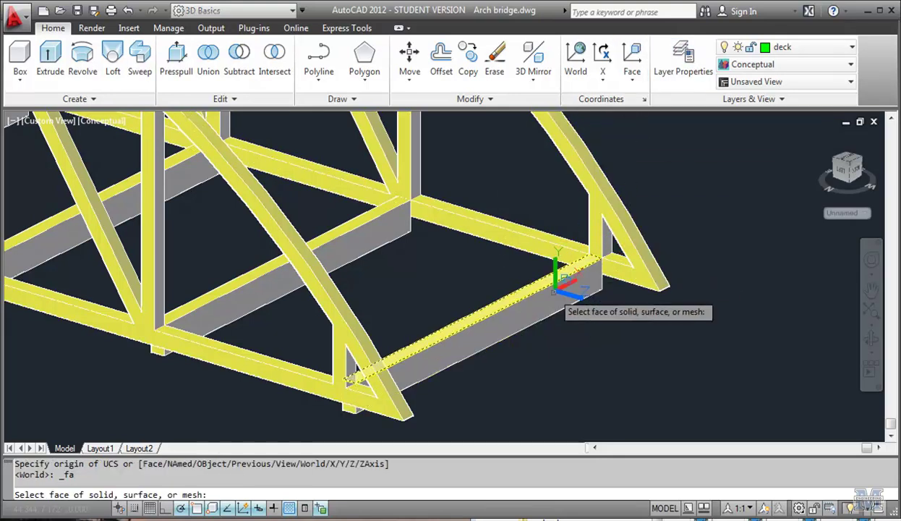
pyautogui.click(551, 303)
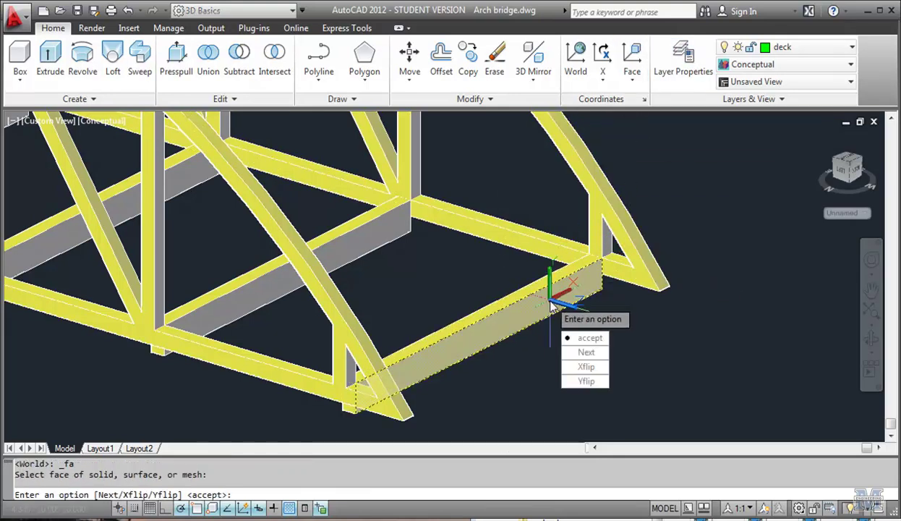
pyautogui.click(579, 337)
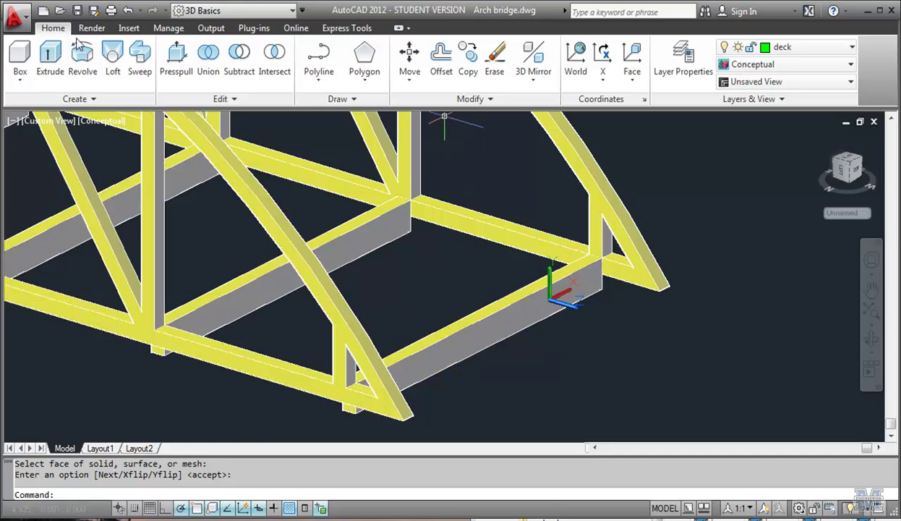
pyautogui.click(19, 58)
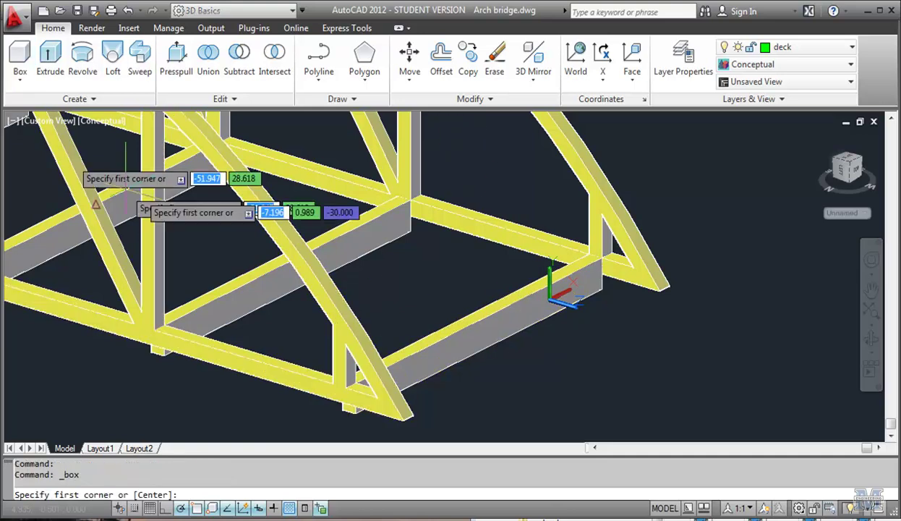
# - Draw the deck box from the girder end with a 25 by 0.25 base and height 100
pyautogui.click(603, 258)
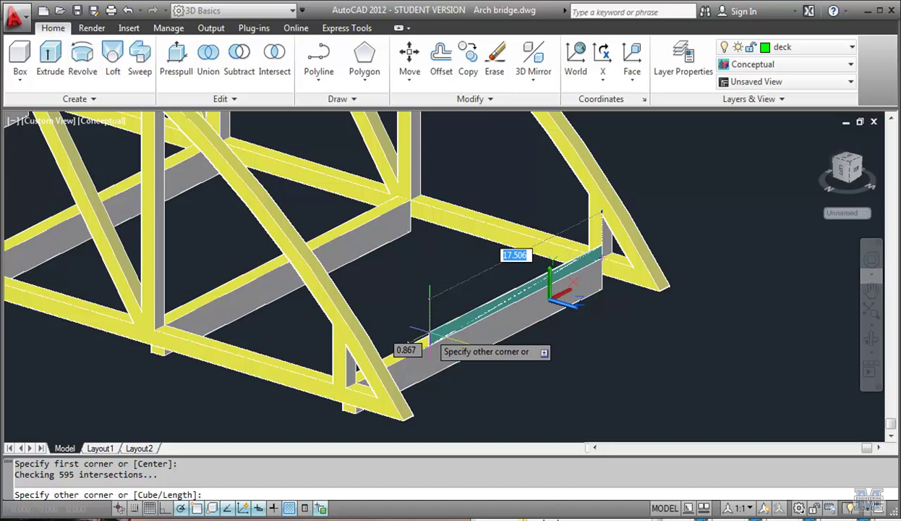
pyautogui.write('1')
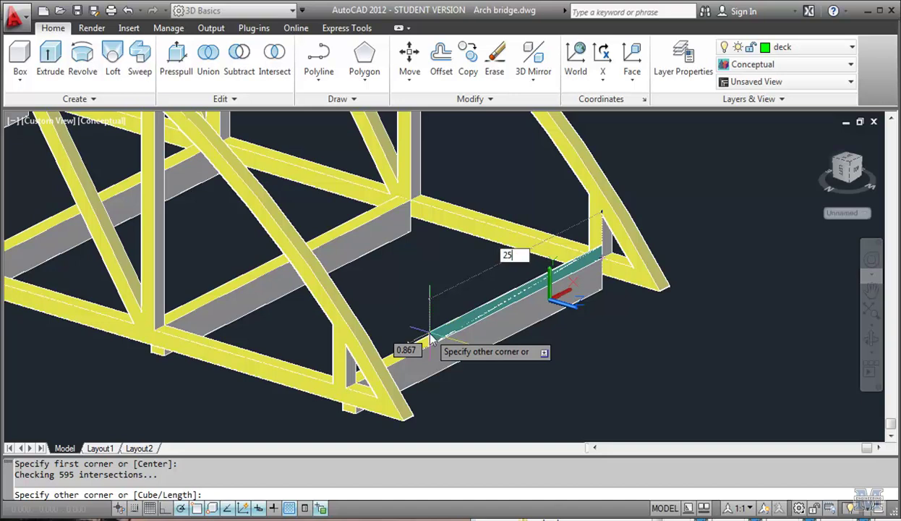
pyautogui.press('Tab')
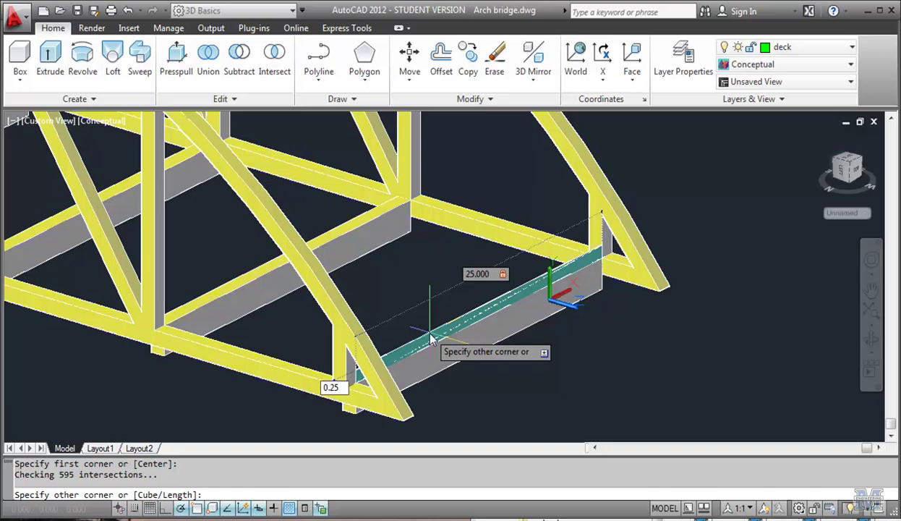
pyautogui.write('0.25')
pyautogui.press('Tab')
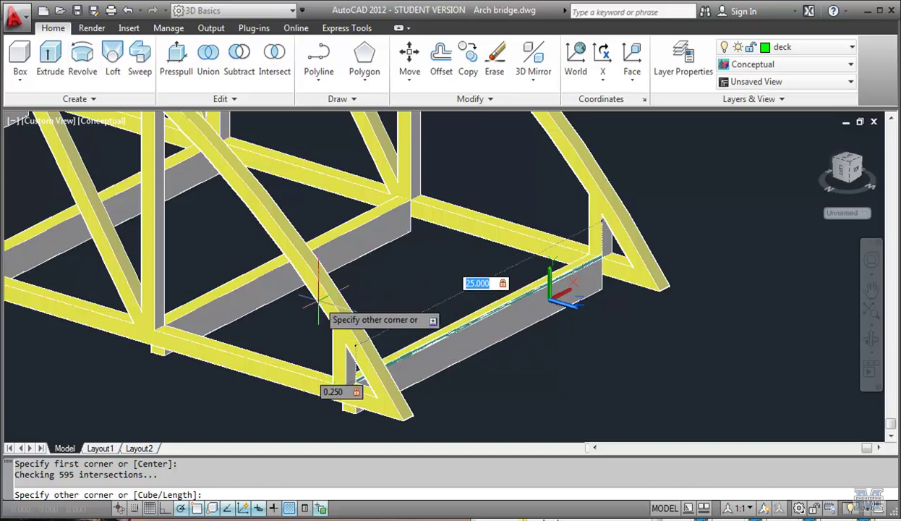
pyautogui.press('Return')
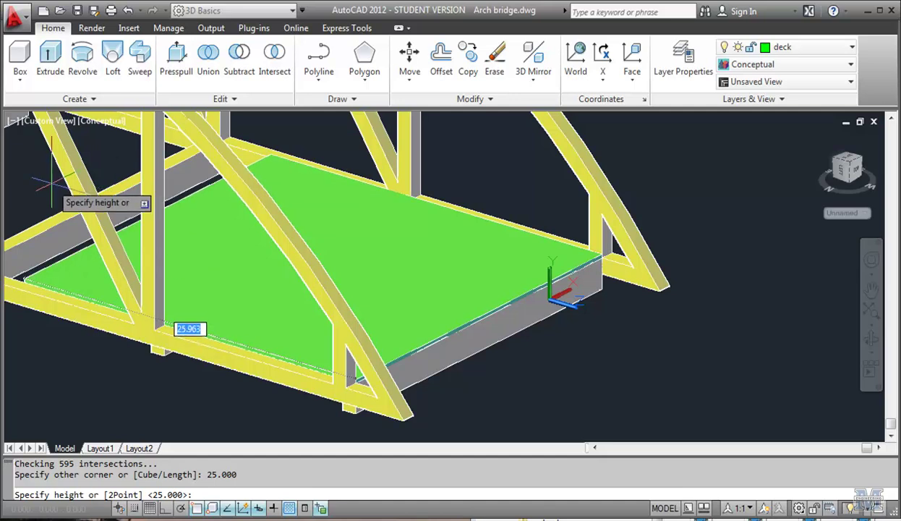
pyautogui.write('10')
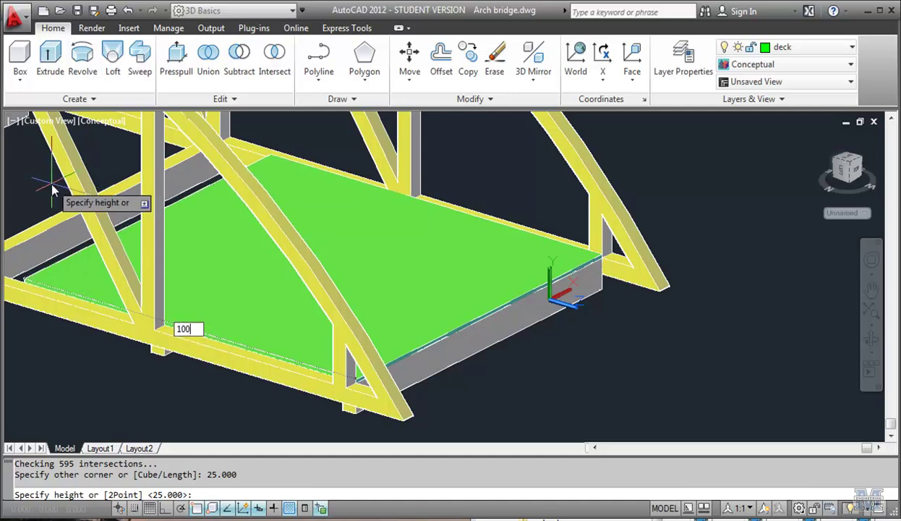
pyautogui.write('0')
pyautogui.press('Return')
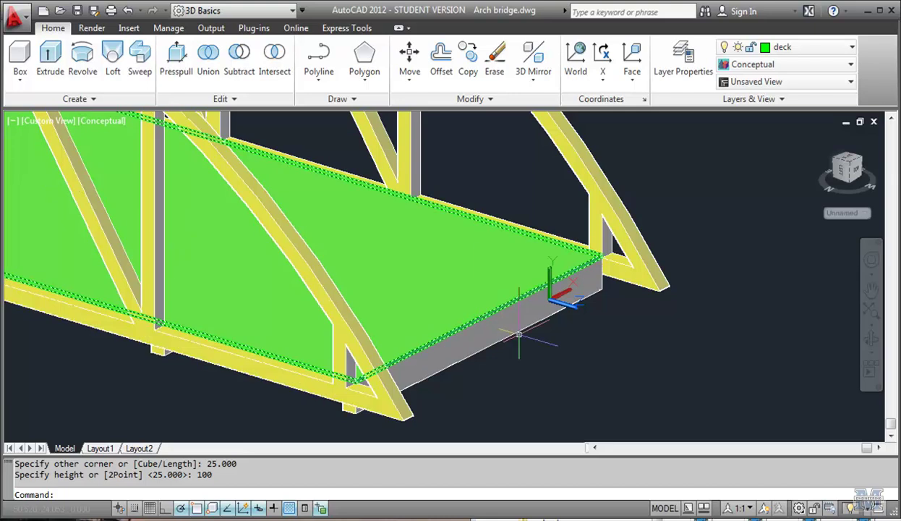
pyautogui.hotkey('ctrl', 'z')
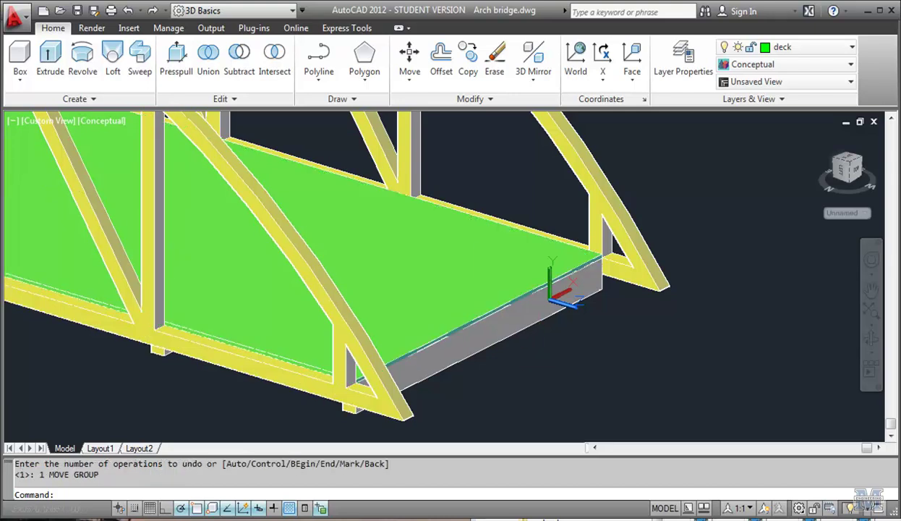
# - Look straight down from Top view and zoom in on the deck and girder ends
pyautogui.click(848, 163)
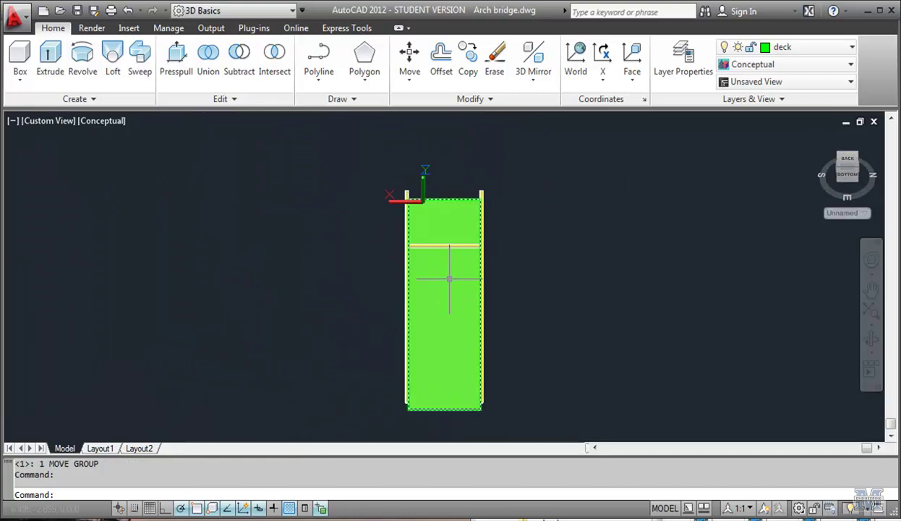
pyautogui.scroll(2, 442, 274)
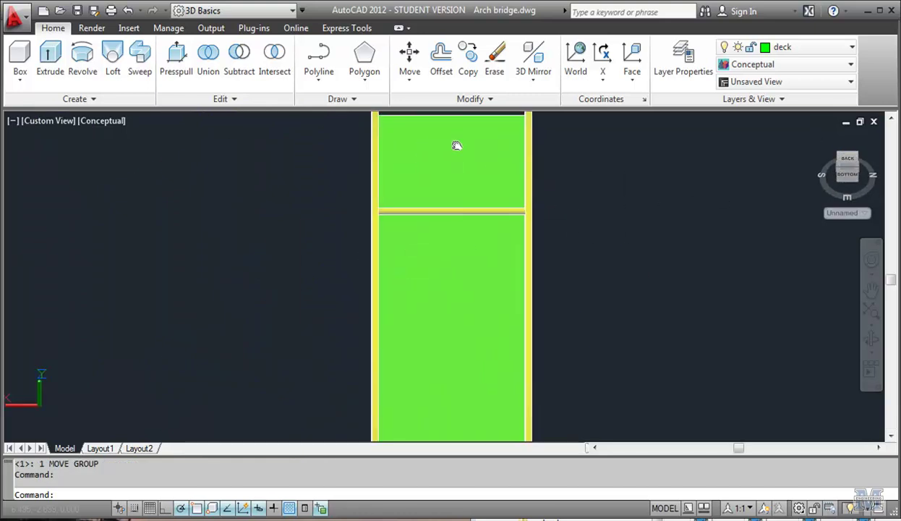
pyautogui.moveTo(459, 145); pyautogui.dragTo(459, 210, button='middle')
pyautogui.click(852, 165)
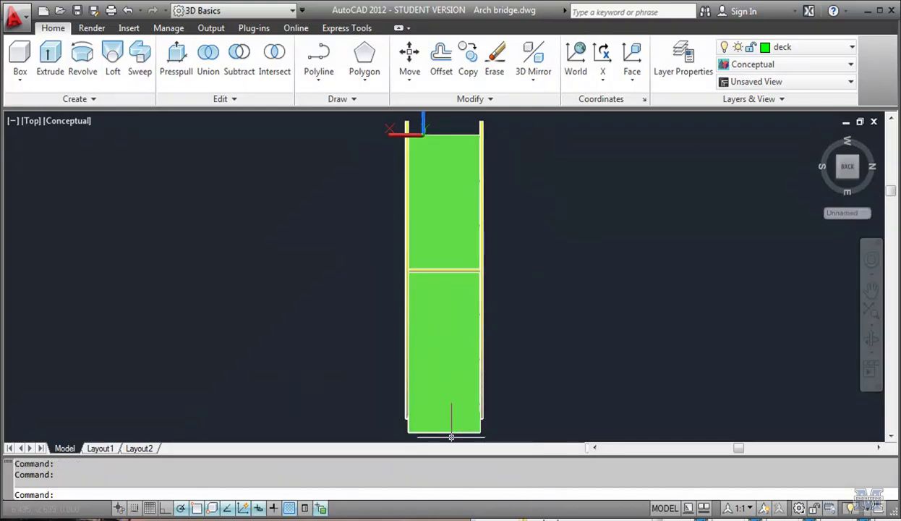
pyautogui.scroll(6, 450, 427)
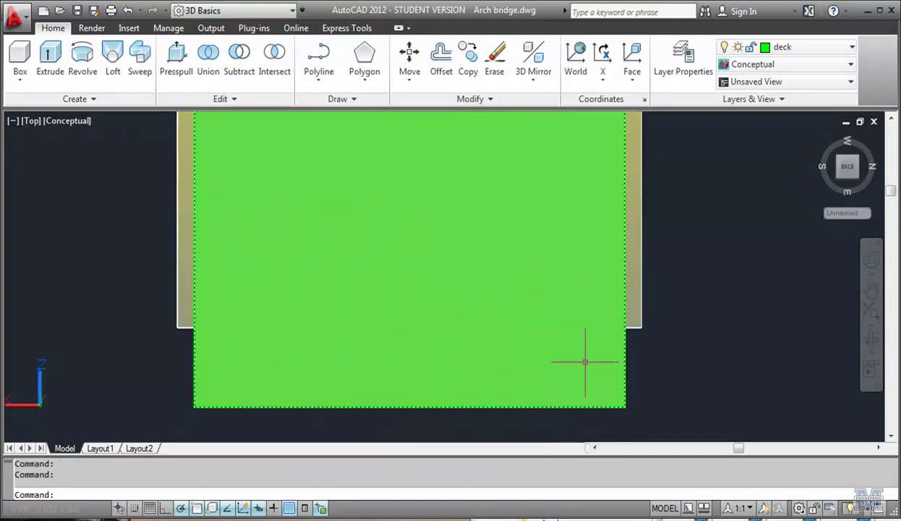
pyautogui.press('Escape')
pyautogui.press('Escape')
pyautogui.scroll(-1, 651, 355)
pyautogui.scroll(2, 655, 338)
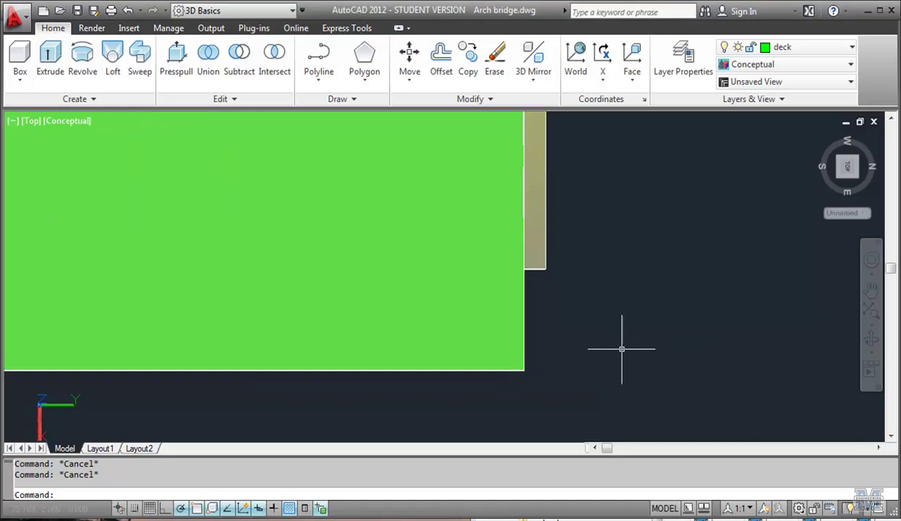
# - Move the green deck from its lower-right corner to the girder's end edge
pyautogui.click(405, 60)
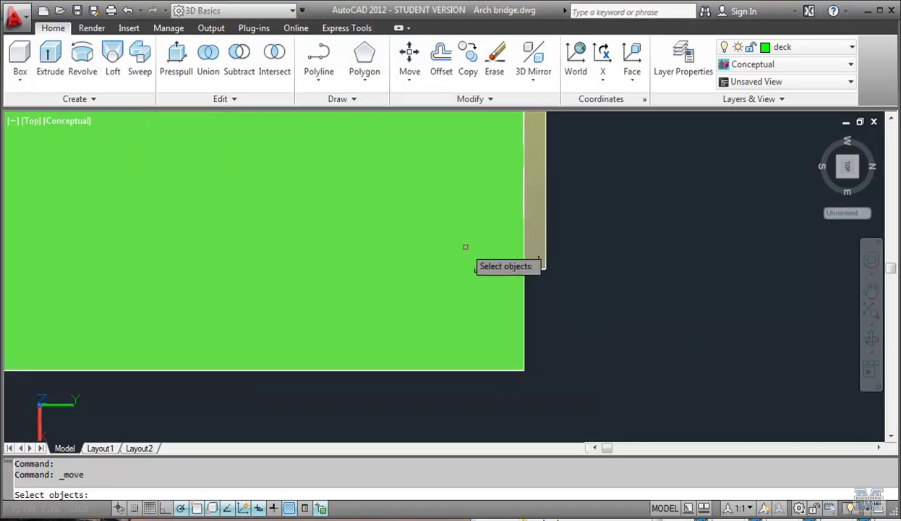
pyautogui.click(497, 308)
pyautogui.press('Return')
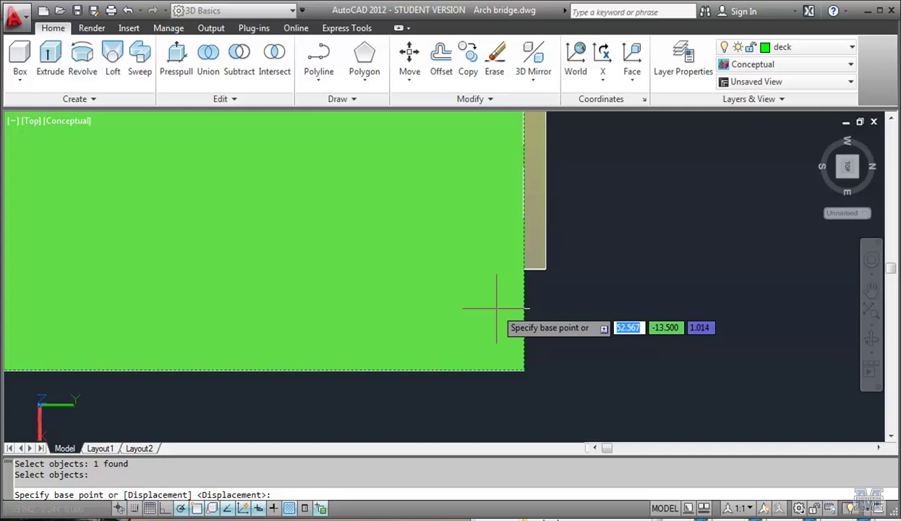
pyautogui.click(525, 370)
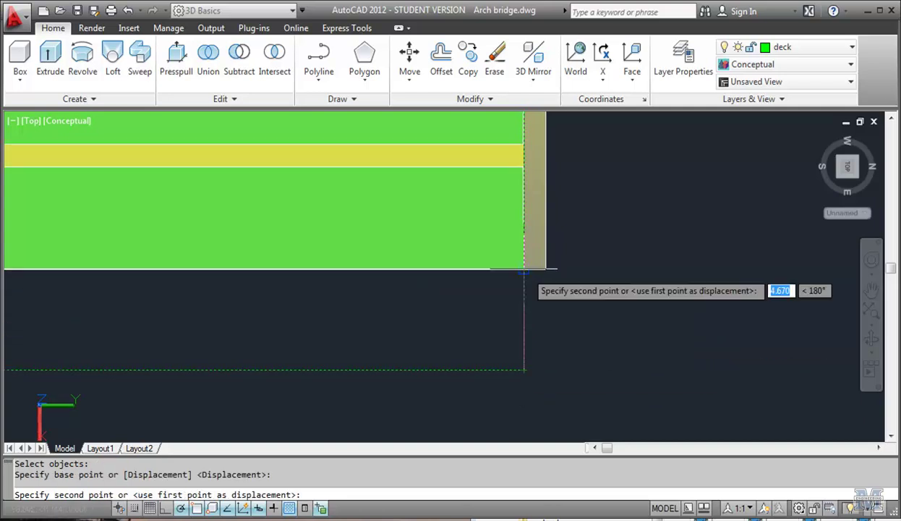
pyautogui.click(524, 270)
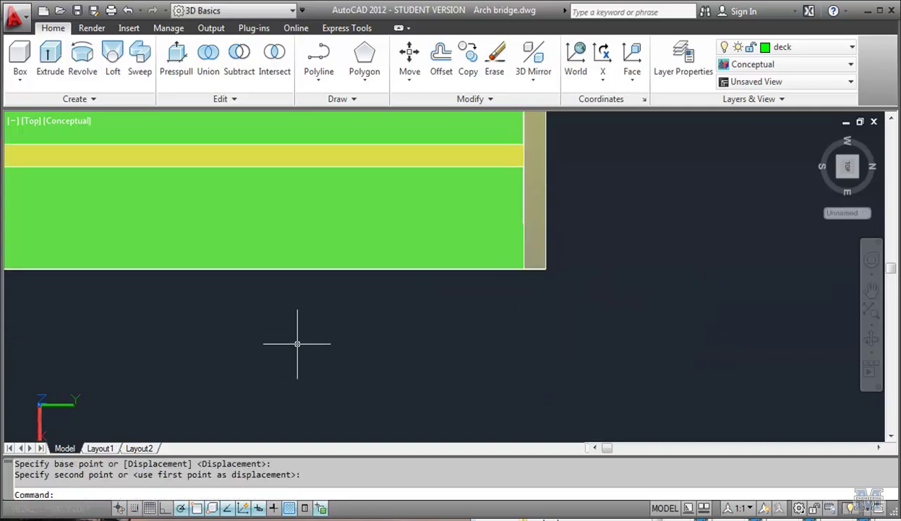
pyautogui.moveTo(298, 342); pyautogui.dragTo(490, 356, button='middle')
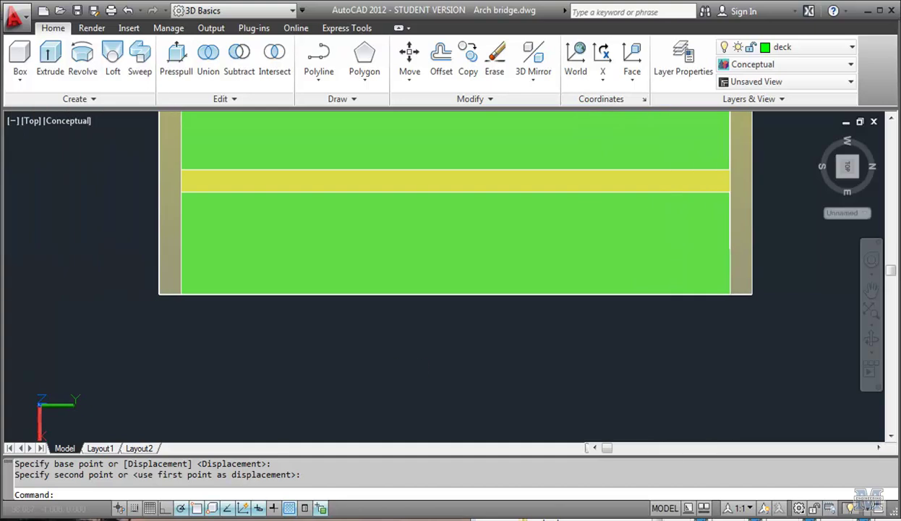
# - Switch to Front view, zoom to the deck end, and hide the arch layer
pyautogui.click(32, 121)
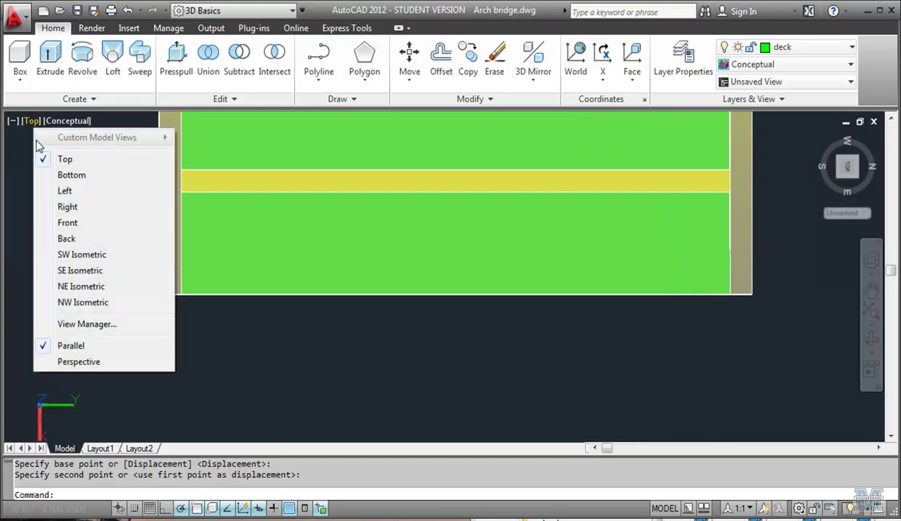
pyautogui.click(63, 224)
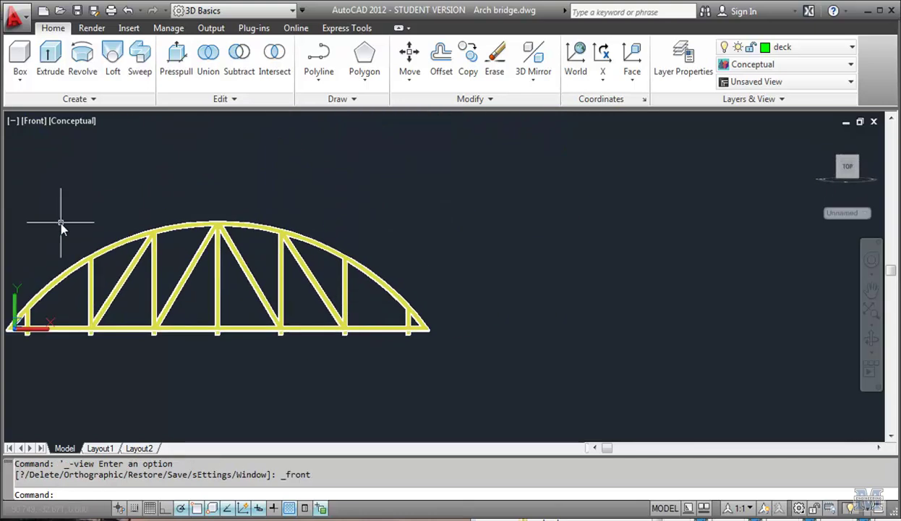
pyautogui.scroll(5, 382, 352)
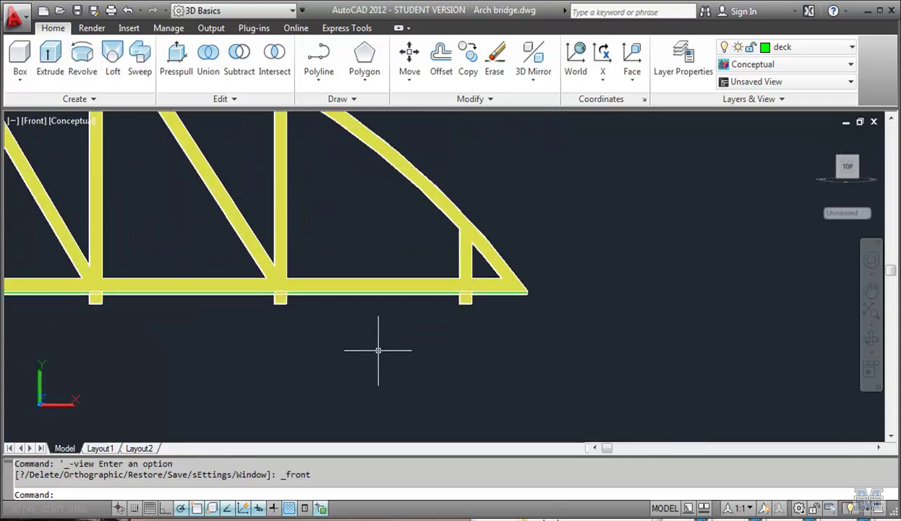
pyautogui.scroll(3, 539, 264)
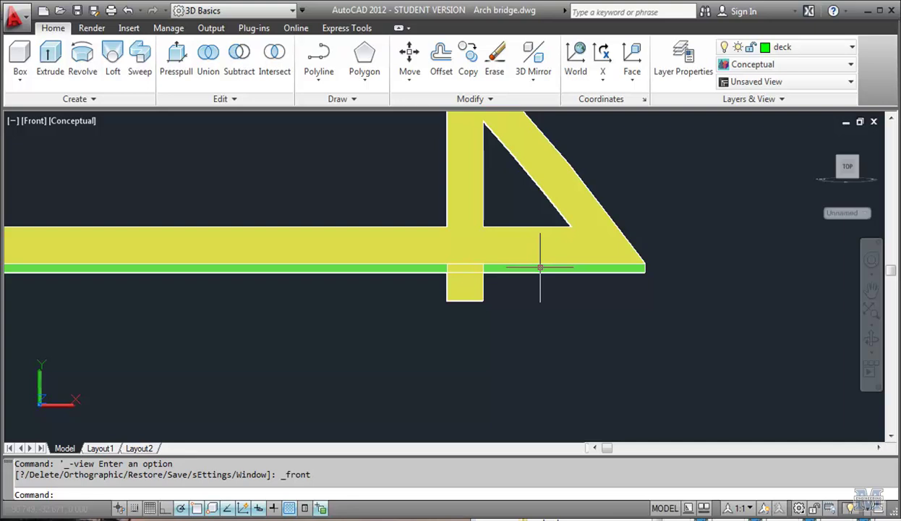
pyautogui.click(853, 48)
pyautogui.click(727, 81)
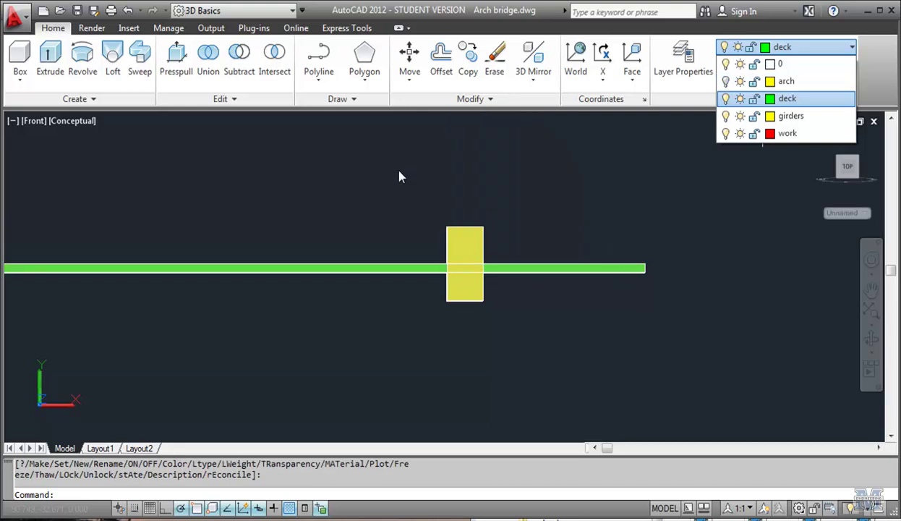
pyautogui.click(416, 59)
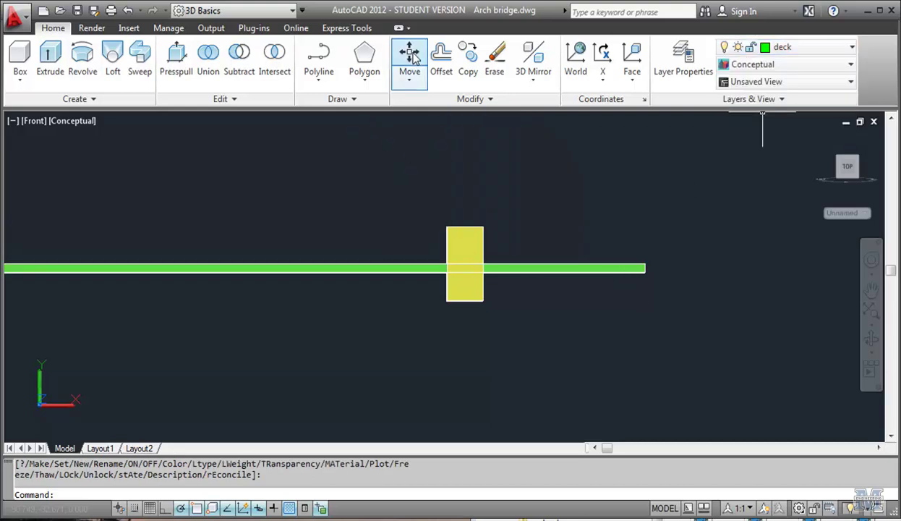
# - Move the deck up from its end point onto the top of the girder
pyautogui.click(416, 63)
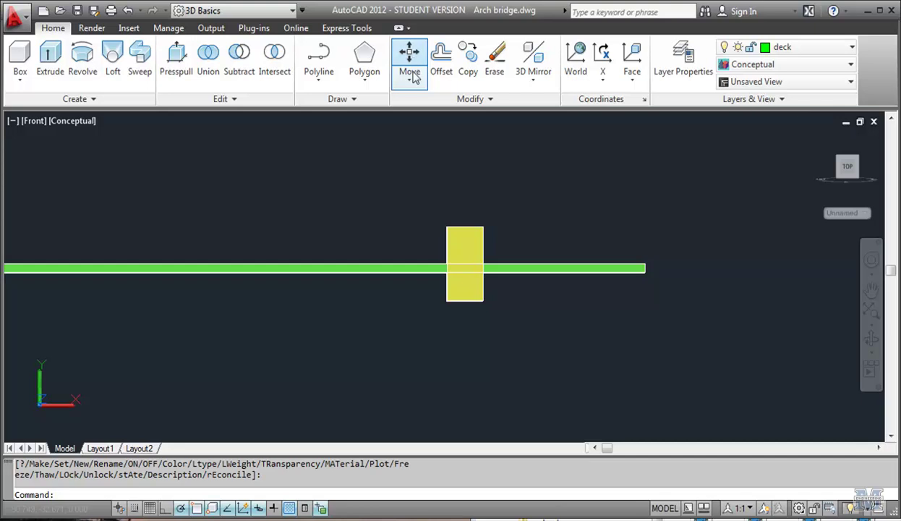
pyautogui.click(550, 267)
pyautogui.press('Return')
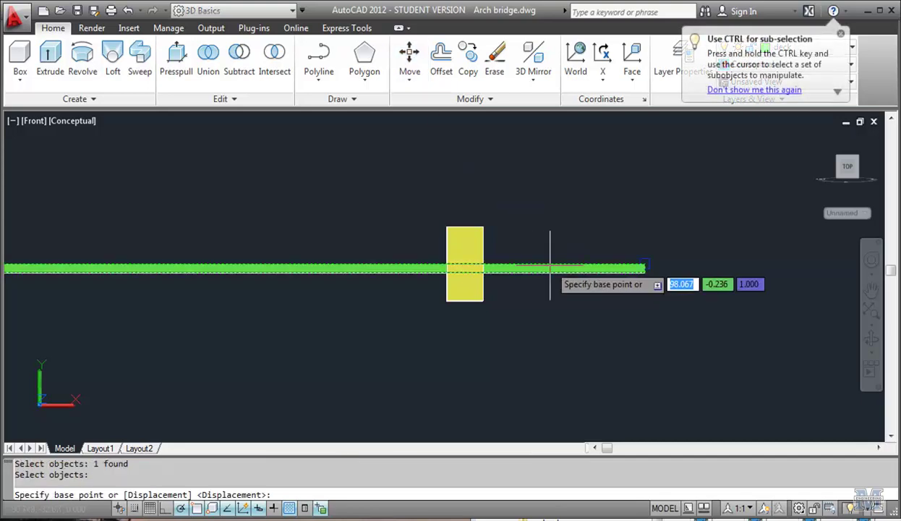
pyautogui.click(645, 271)
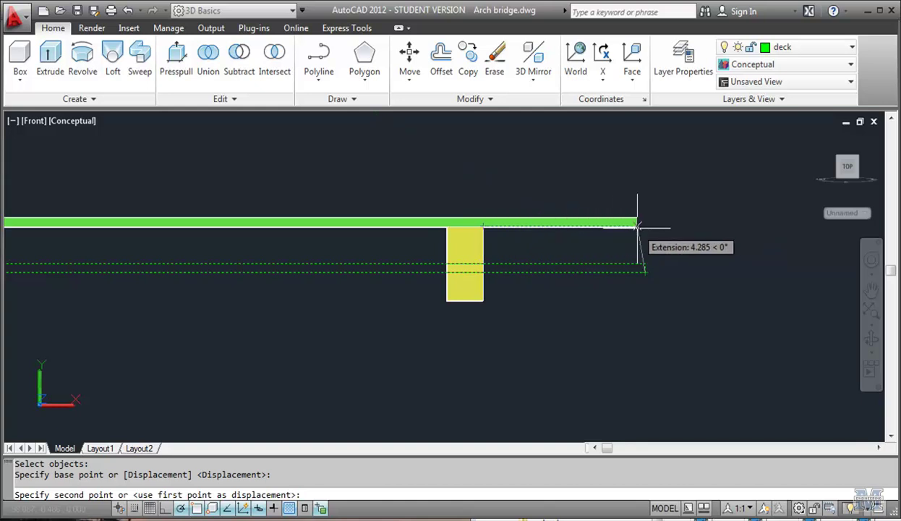
pyautogui.click(643, 226)
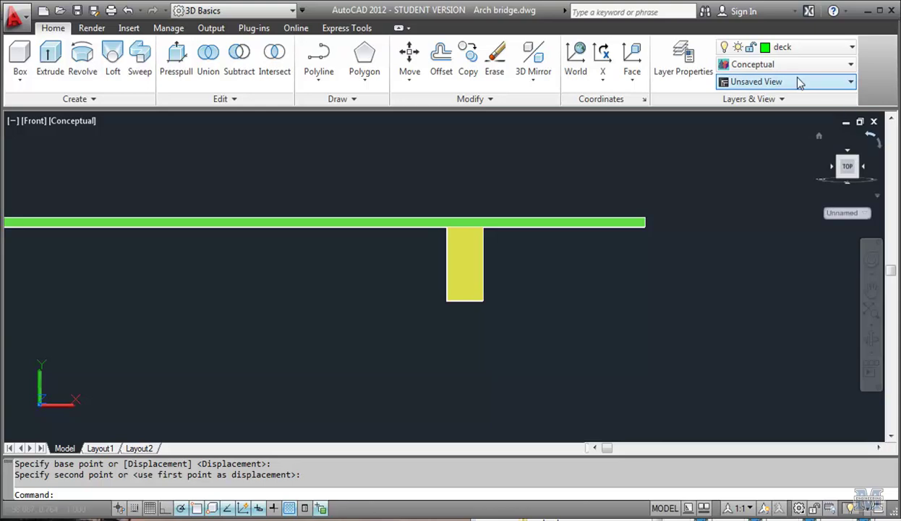
# - Turn the arch layer back on in the layer list
pyautogui.click(795, 47)
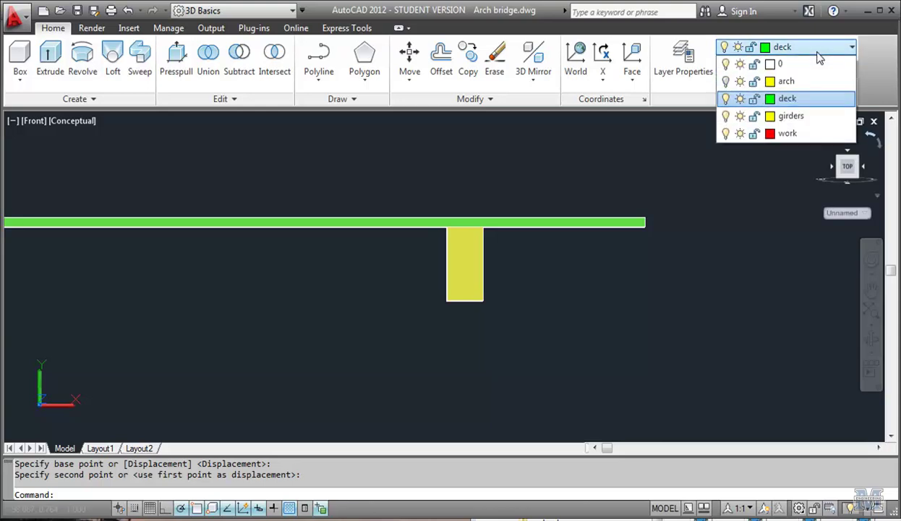
pyautogui.click(726, 81)
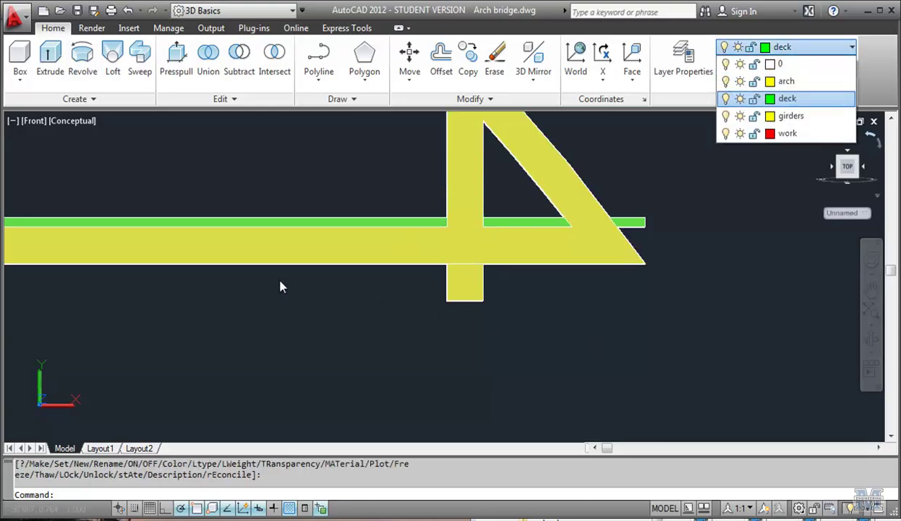
pyautogui.click(147, 160)
pyautogui.write('e')
pyautogui.press('Return')
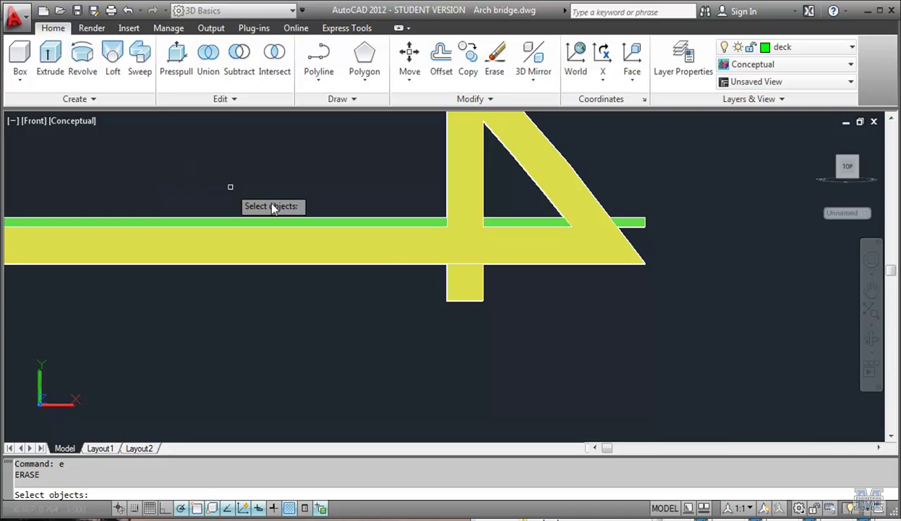
pyautogui.press('Escape')
# - Zoom to extents and view the whole bridge from SW Isometric
pyautogui.write('z')
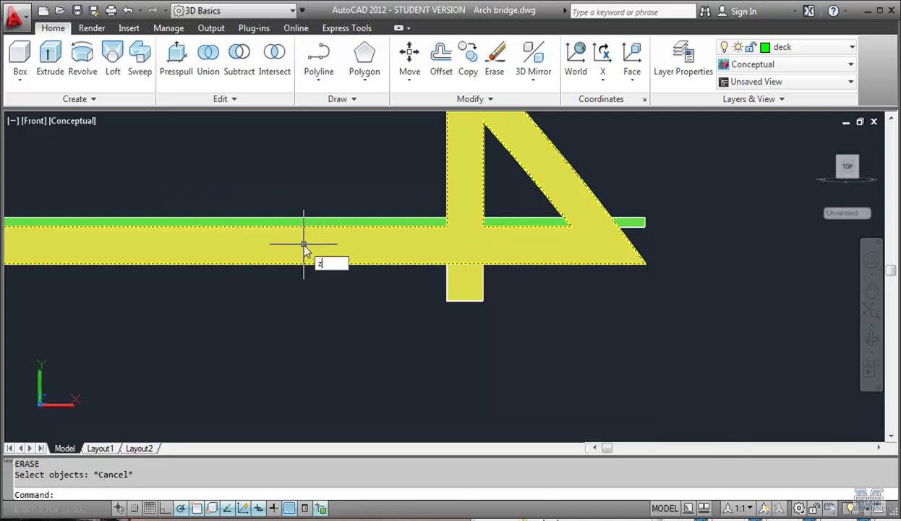
pyautogui.press('Return')
pyautogui.write('e')
pyautogui.press('Return')
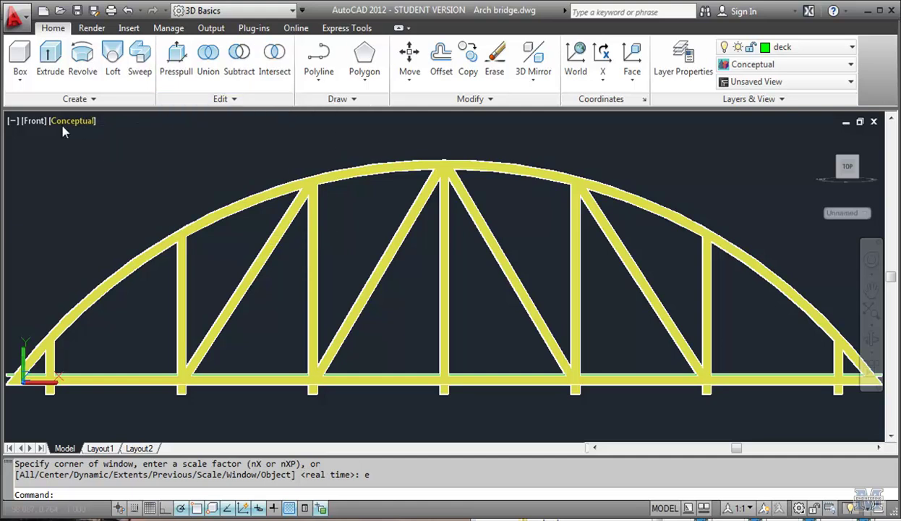
pyautogui.click(33, 121)
pyautogui.click(107, 256)
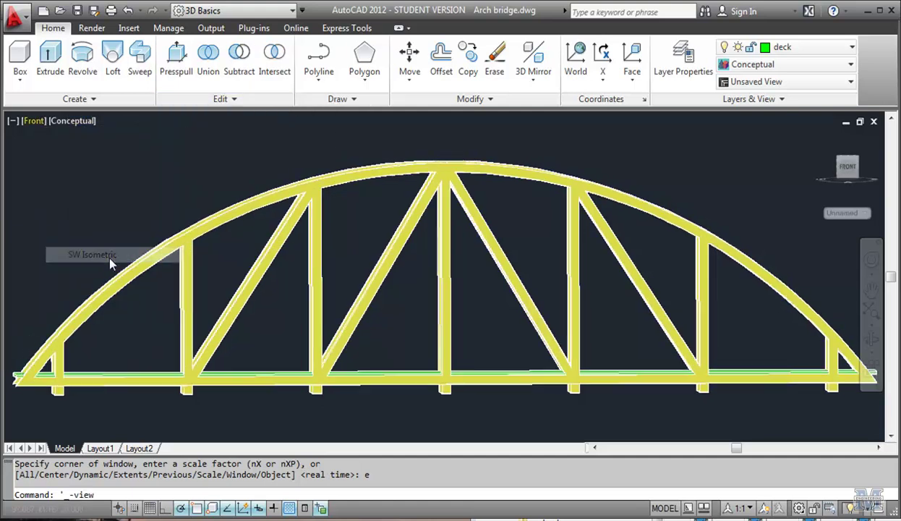